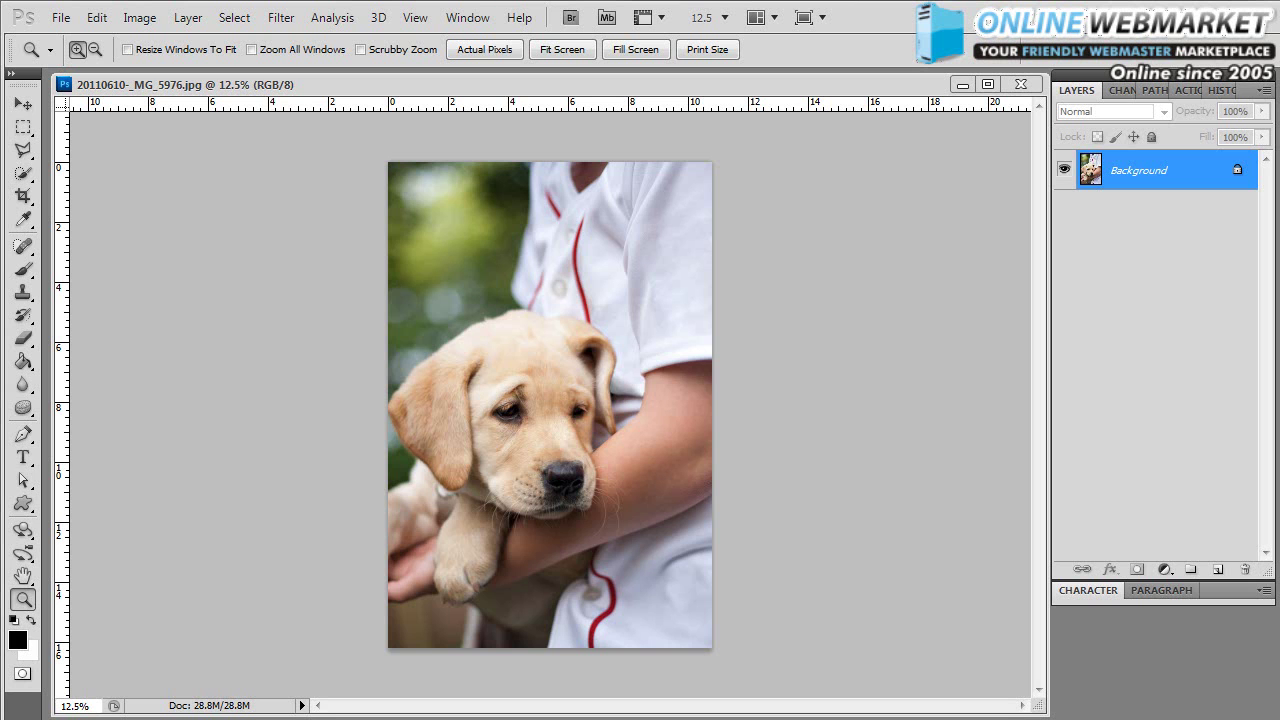
Desaturate the puppy photo to -100 with Hue/Saturation and compare it against the colour original.
left_click(543, 86)
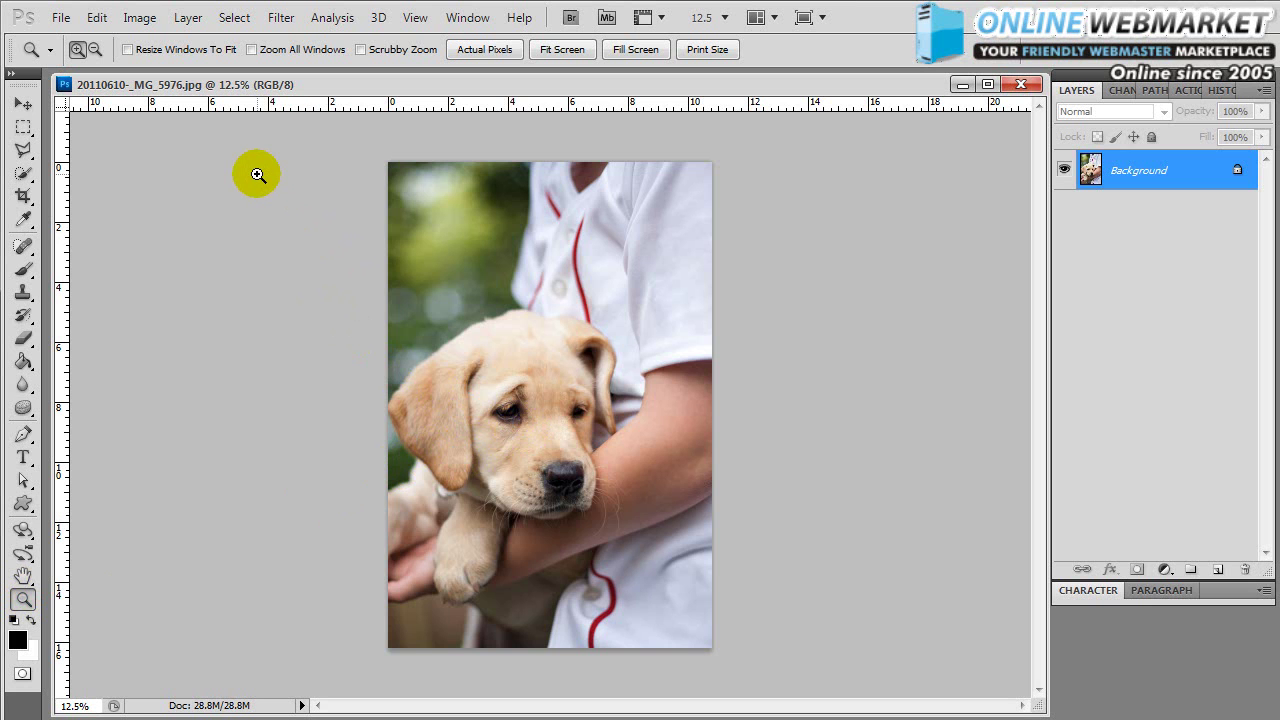
left_click(139, 17)
mouse_move(146, 68)
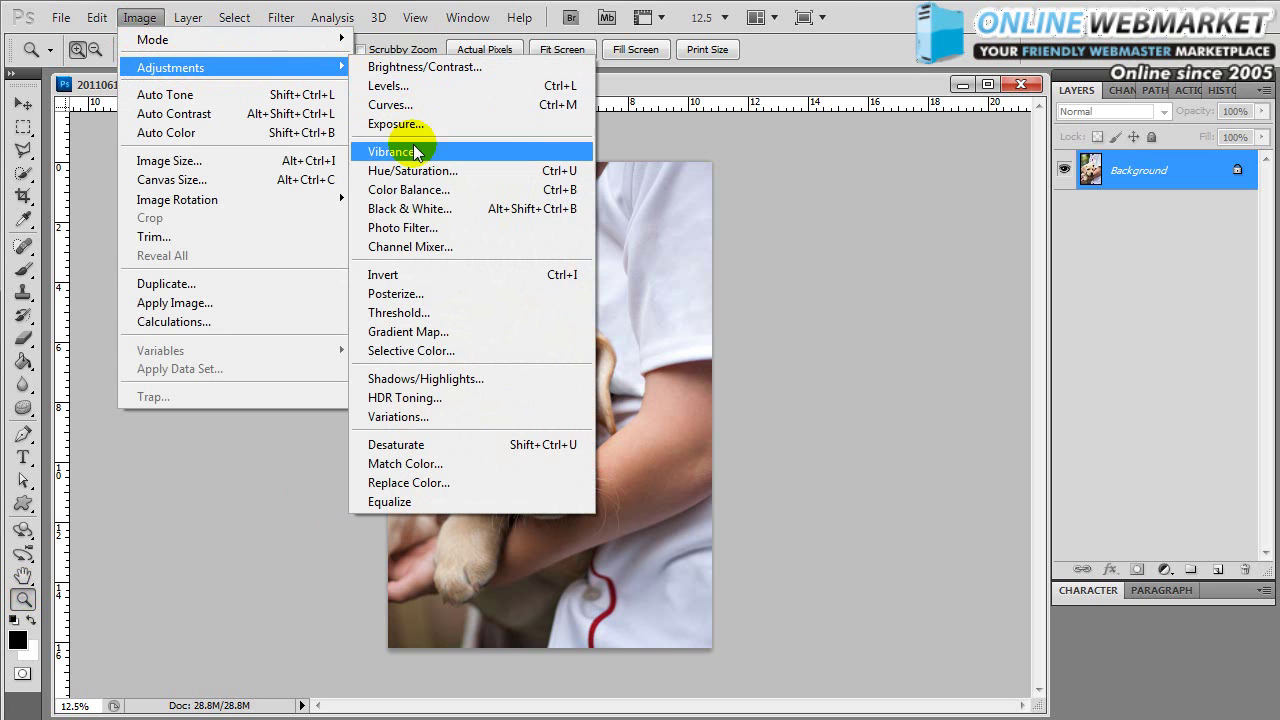
left_click(466, 170)
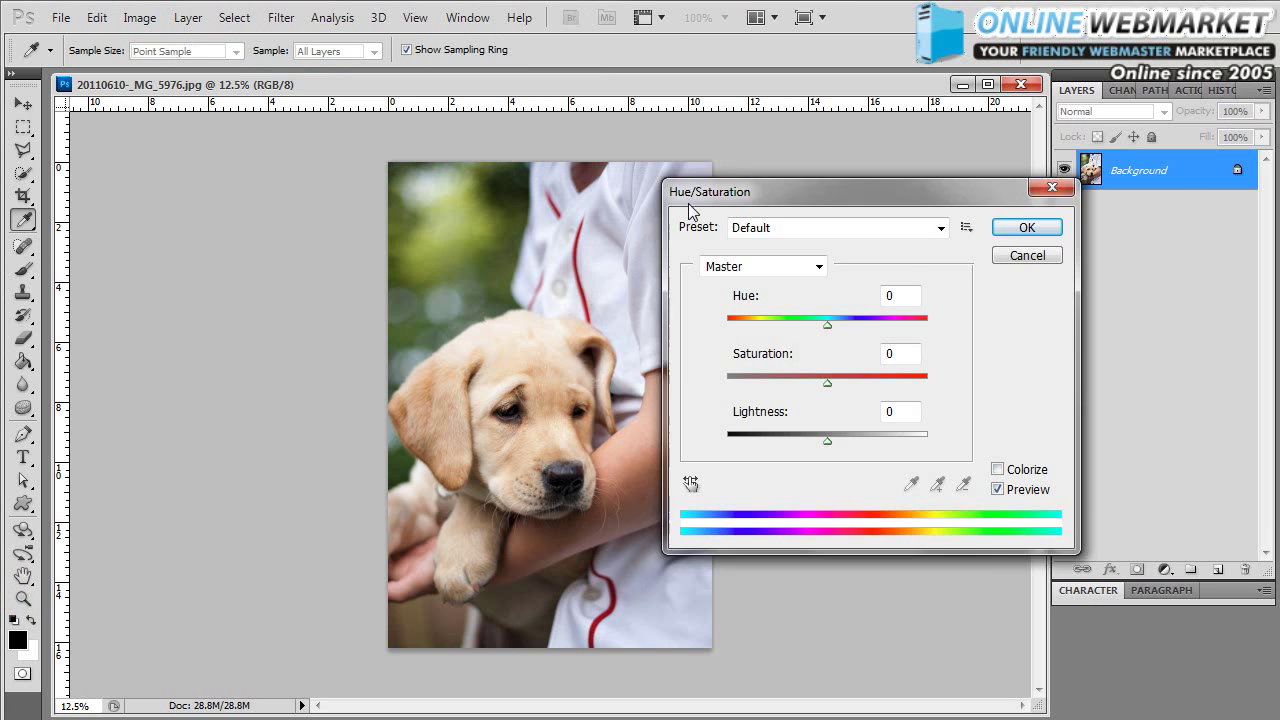
left_click_drag(740, 198, 755, 223)
left_click_drag(842, 407, 736, 412)
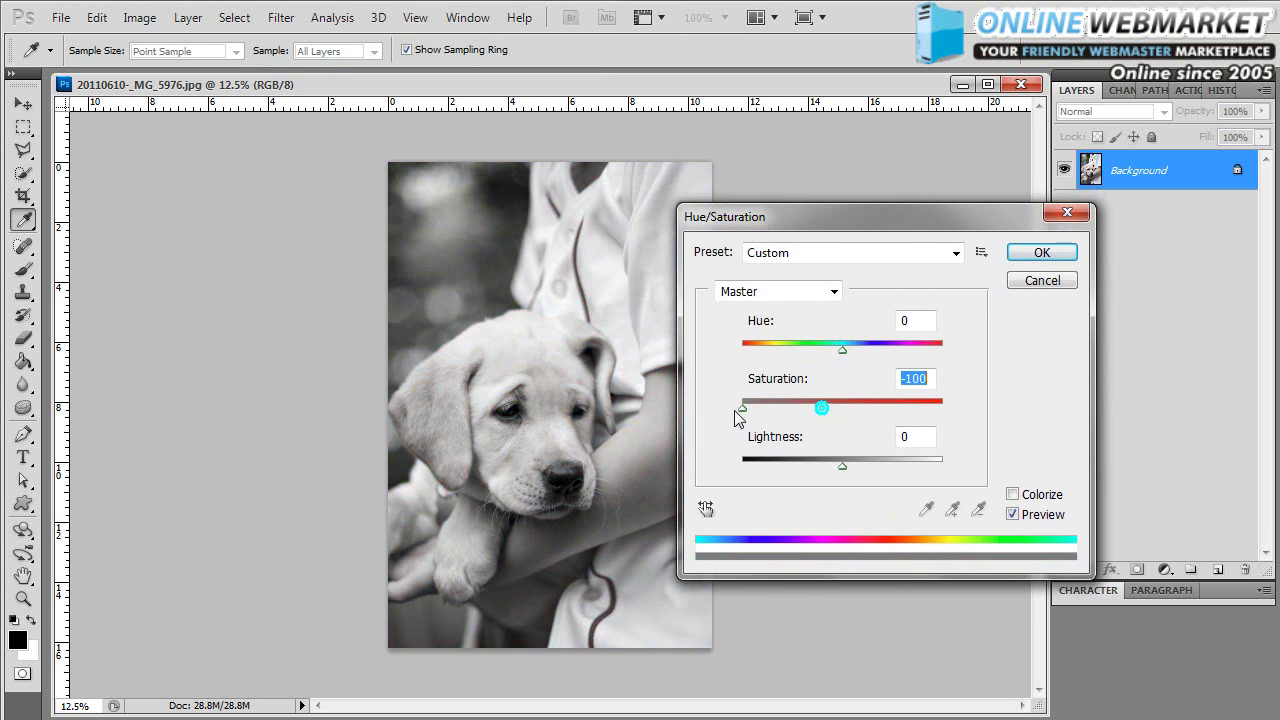
left_click(1019, 513)
left_click(1019, 513)
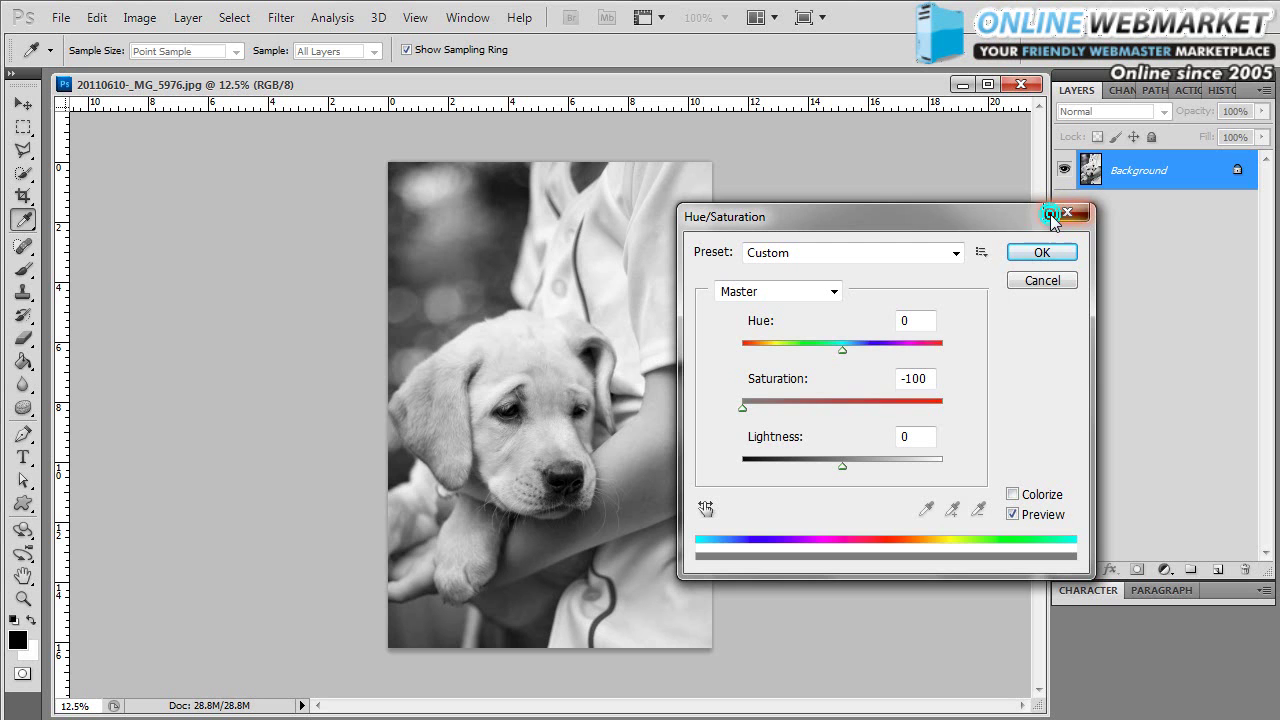
Start a Black & White adjustment on the puppy photo.
left_click(1040, 281)
key("z")
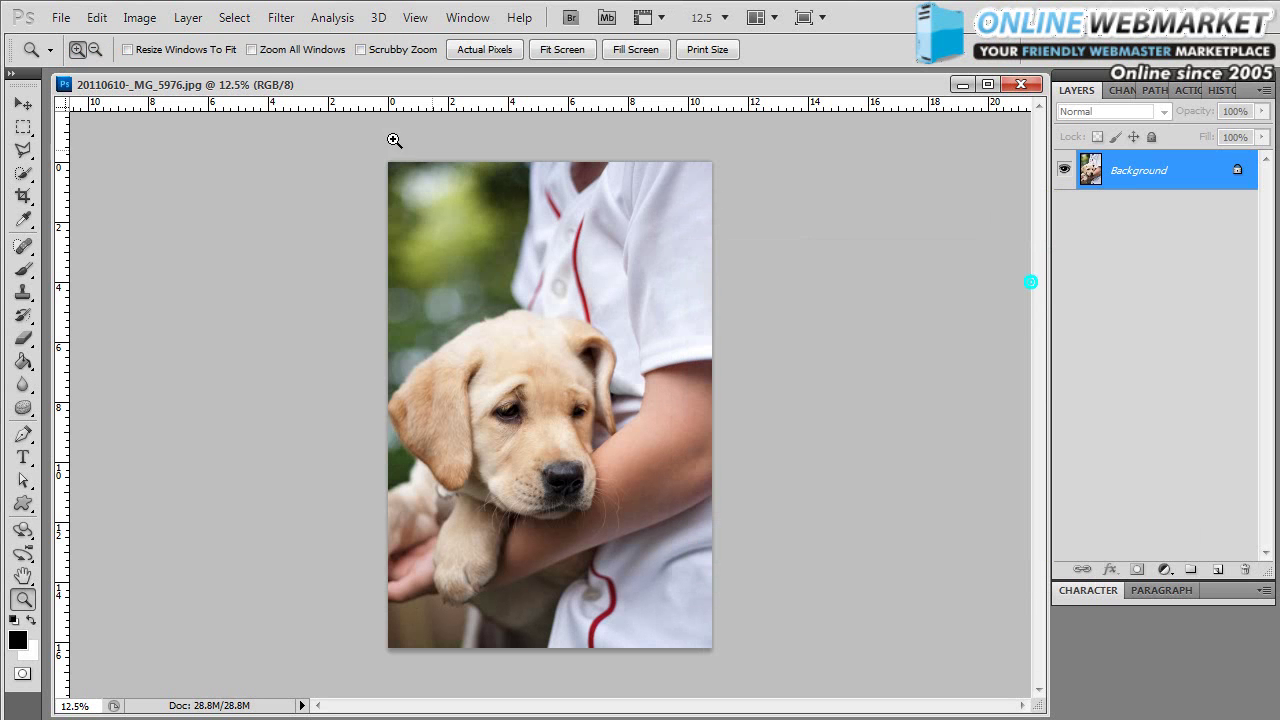
left_click(140, 17)
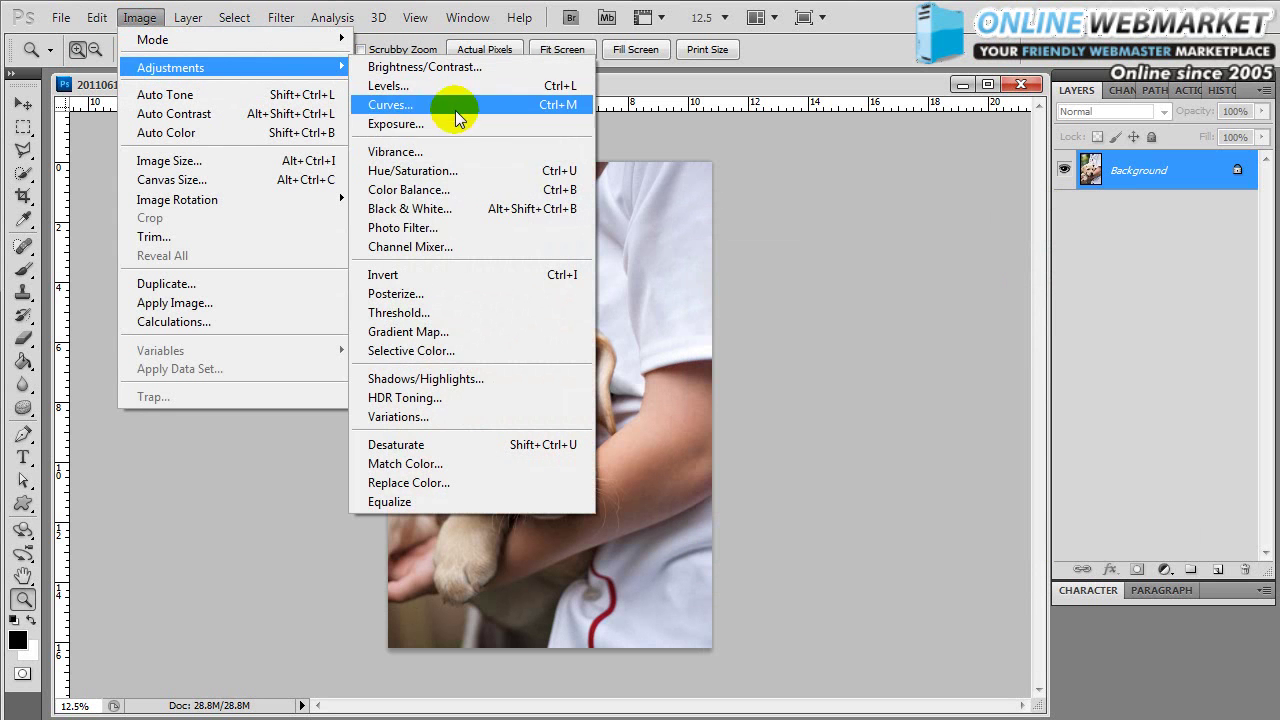
left_click(456, 208)
mouse_move(757, 155)
left_mouse_down()
mouse_move(684, 148)
mouse_move(780, 148)
mouse_move(760, 168)
mouse_move(775, 170)
left_mouse_up()
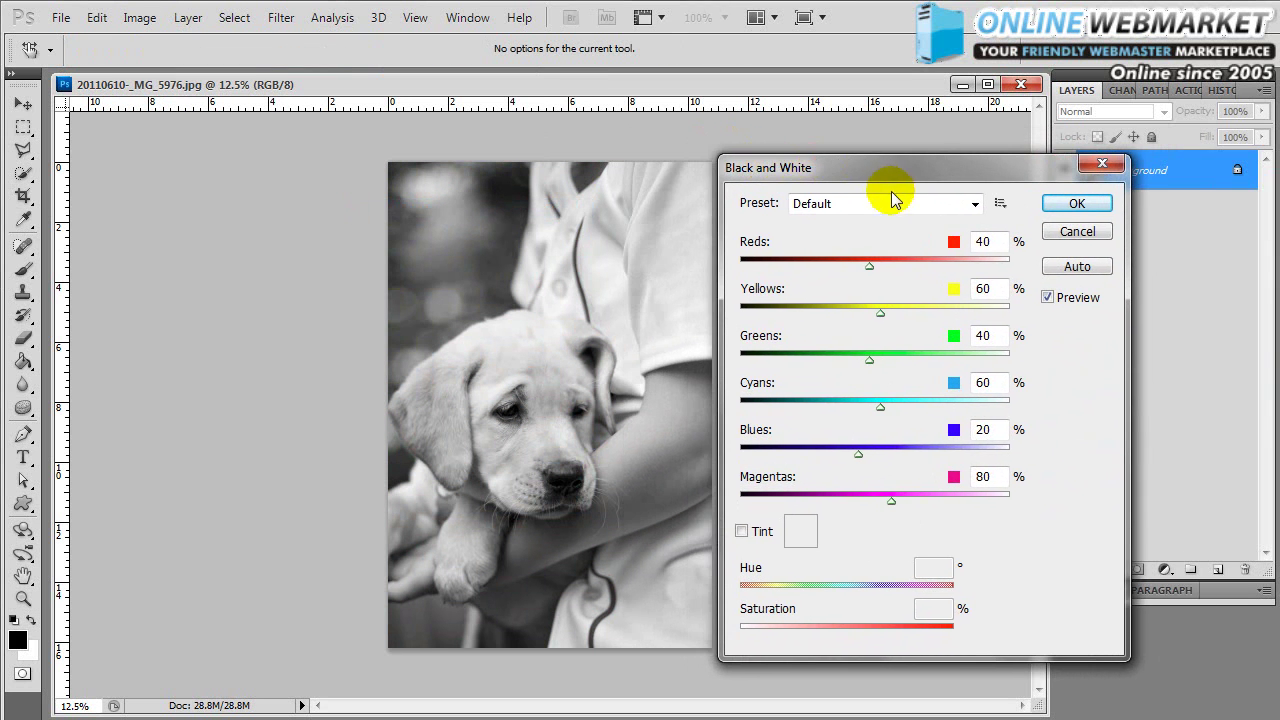
Try the Blue Filter, Darker and Green Filter black-and-white presets, keeping Green Filter.
left_click(924, 206)
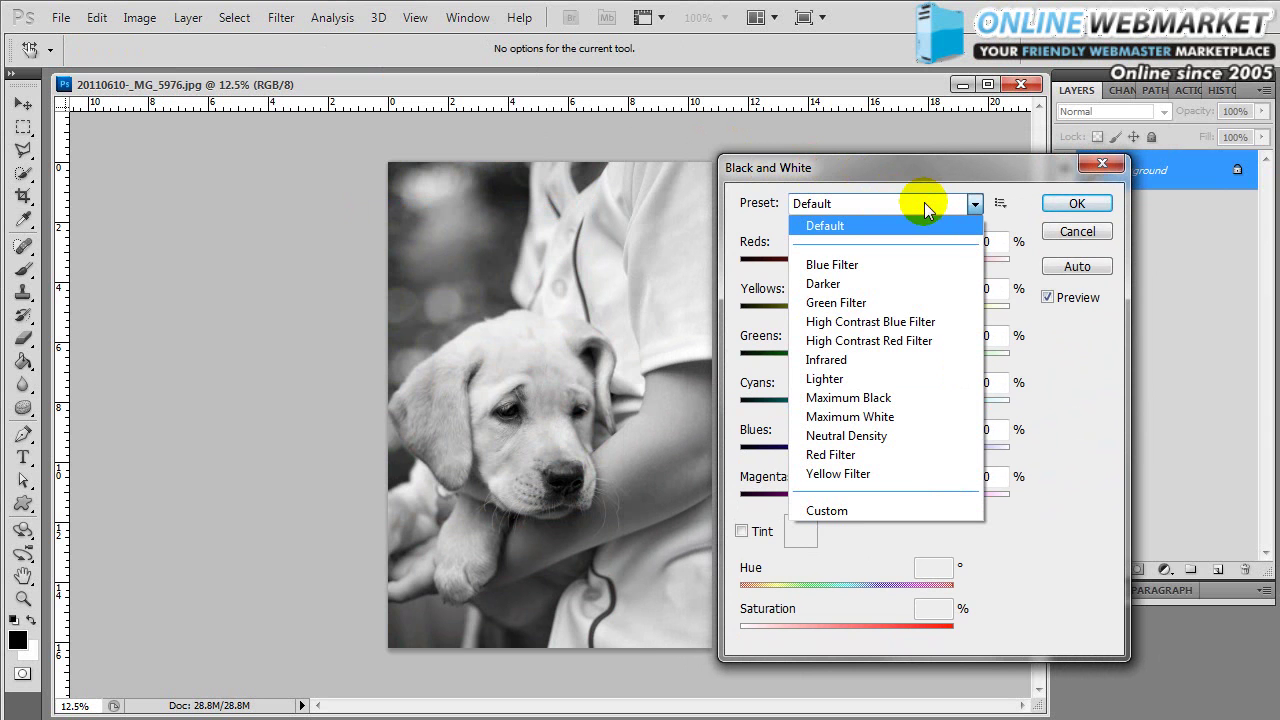
left_click(920, 264)
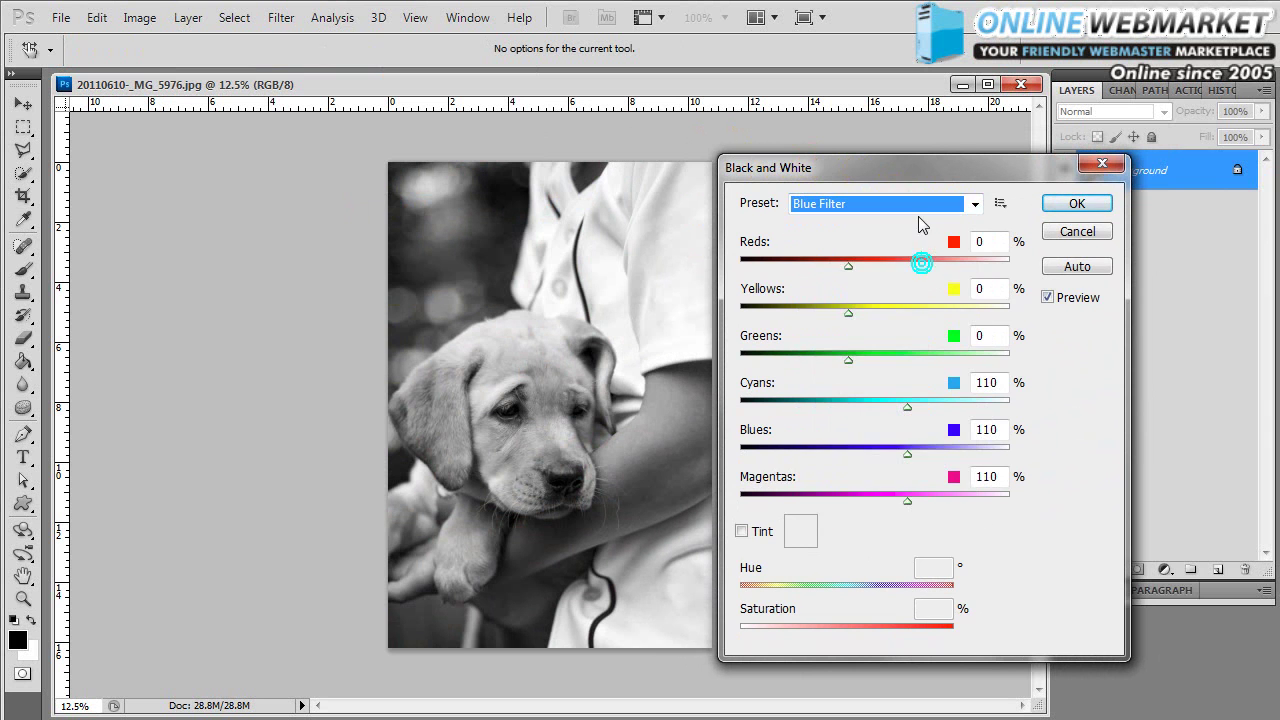
left_click(914, 203)
left_click(902, 283)
left_click(904, 206)
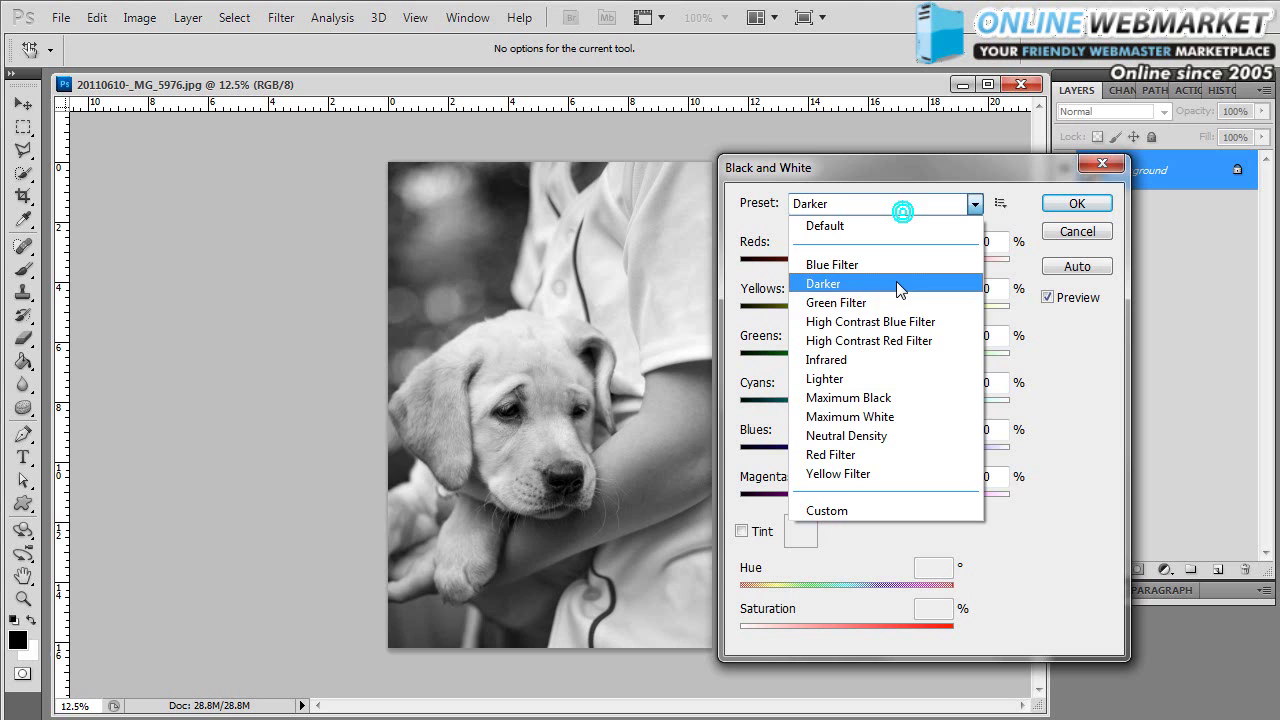
left_click(895, 302)
left_click(895, 302)
left_click(895, 208)
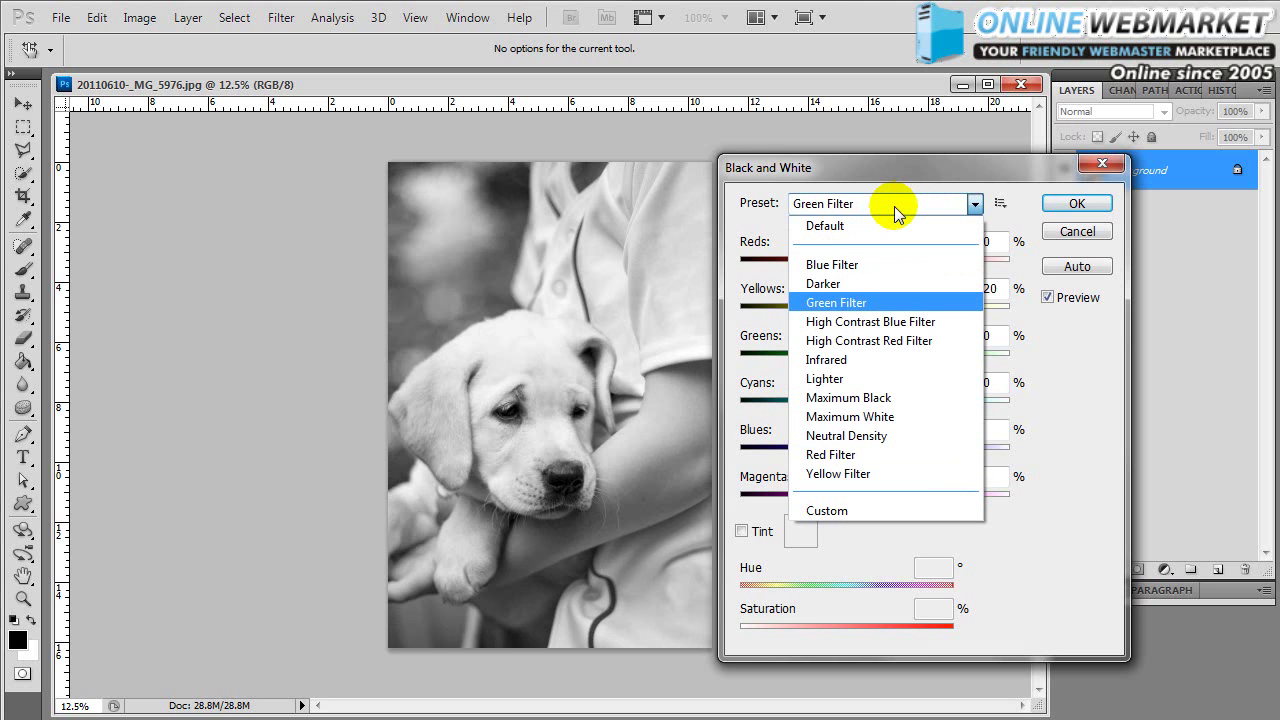
left_click(897, 210)
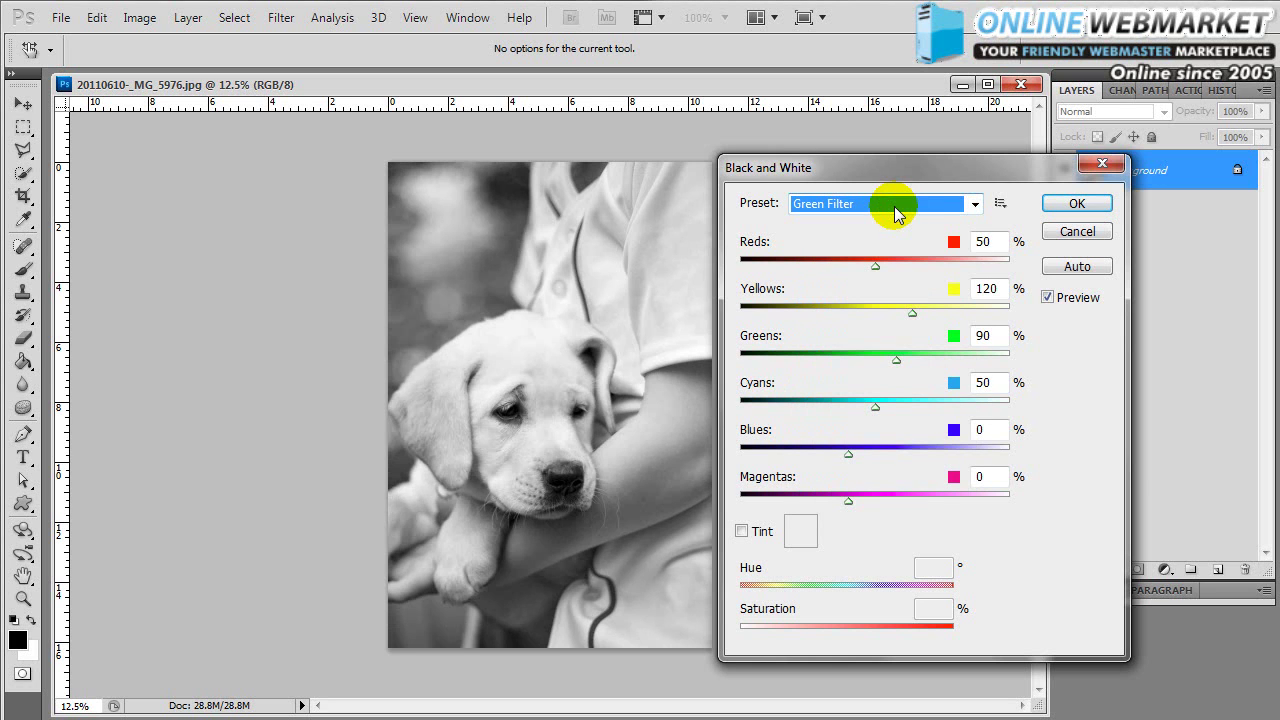
Step through the remaining presets with arrow keys, ending on Maximum White.
key("Down")
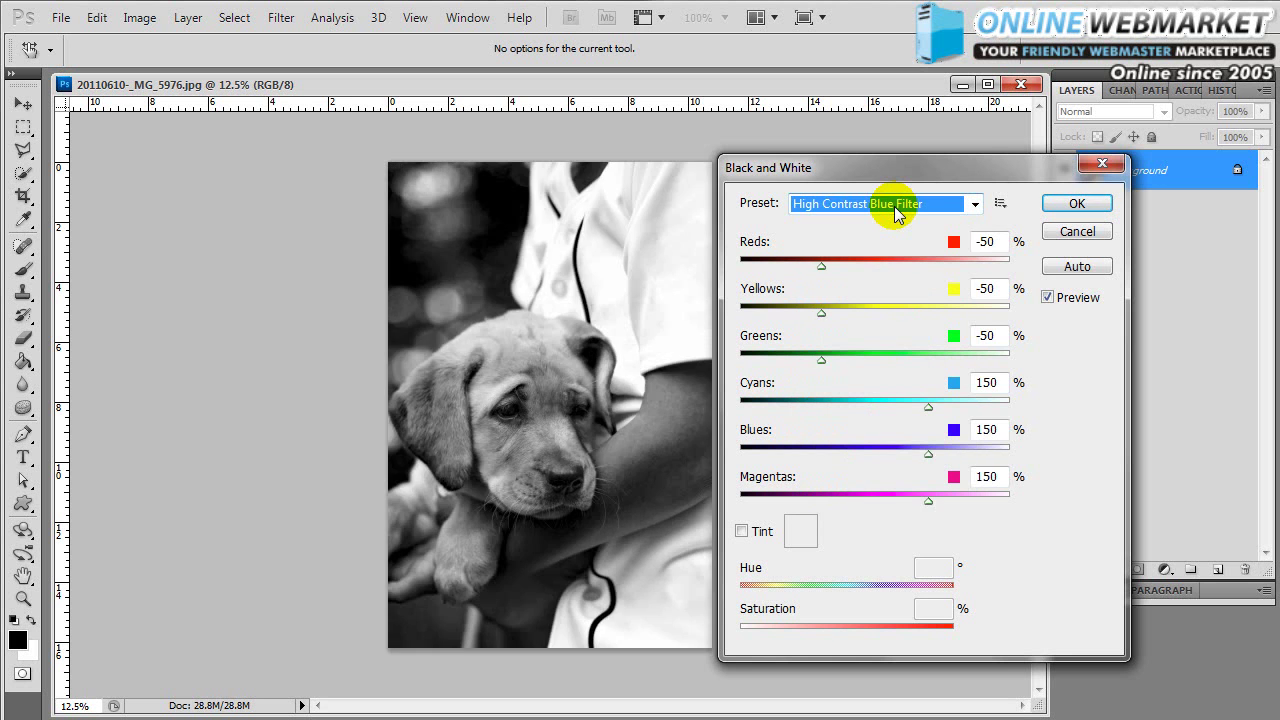
key("Down")
key("Down")
key("Down")
key("Down")
key("Down")
key("Down")
key("Down")
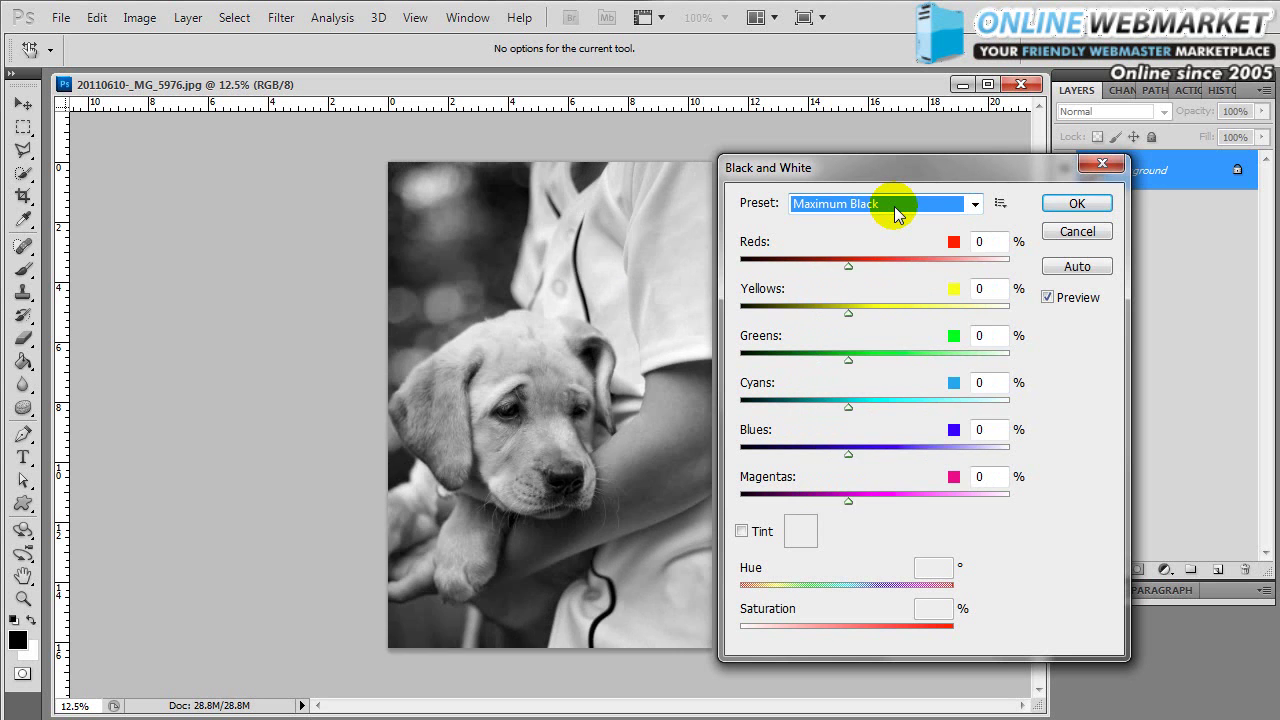
key("Down")
key("Down")
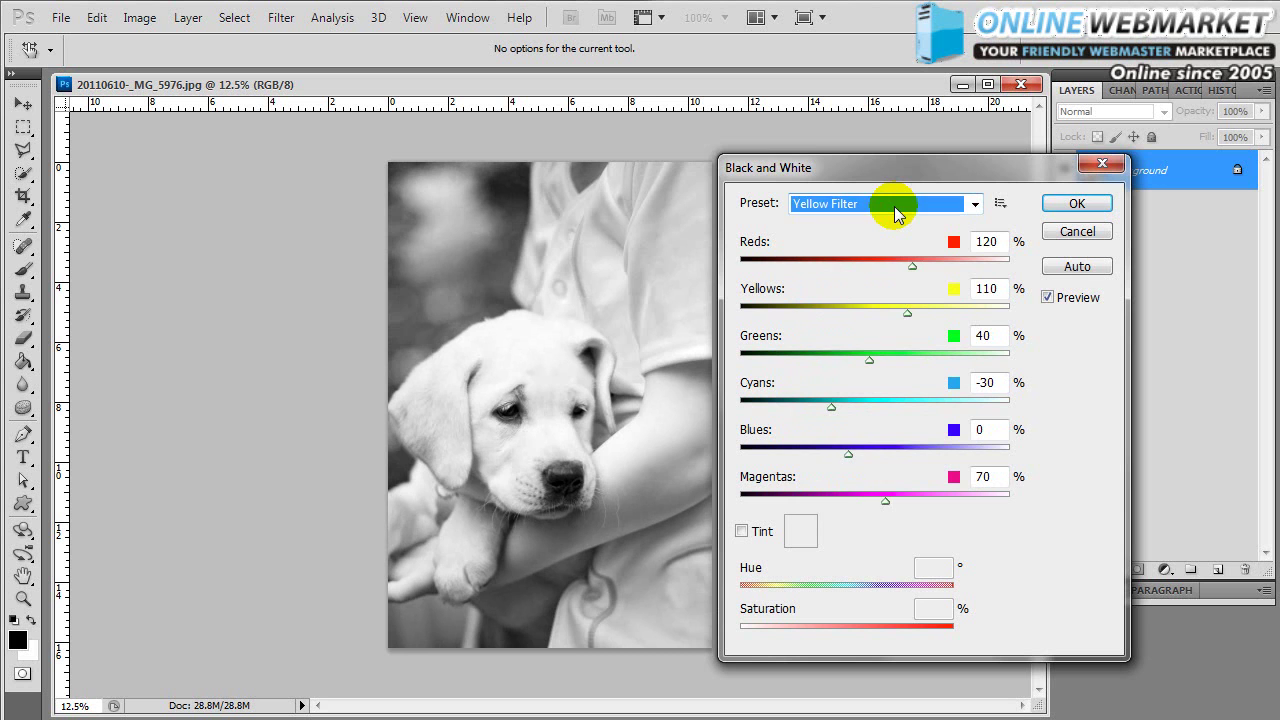
key("Up")
key("Up")
key("Up")
key("Up")
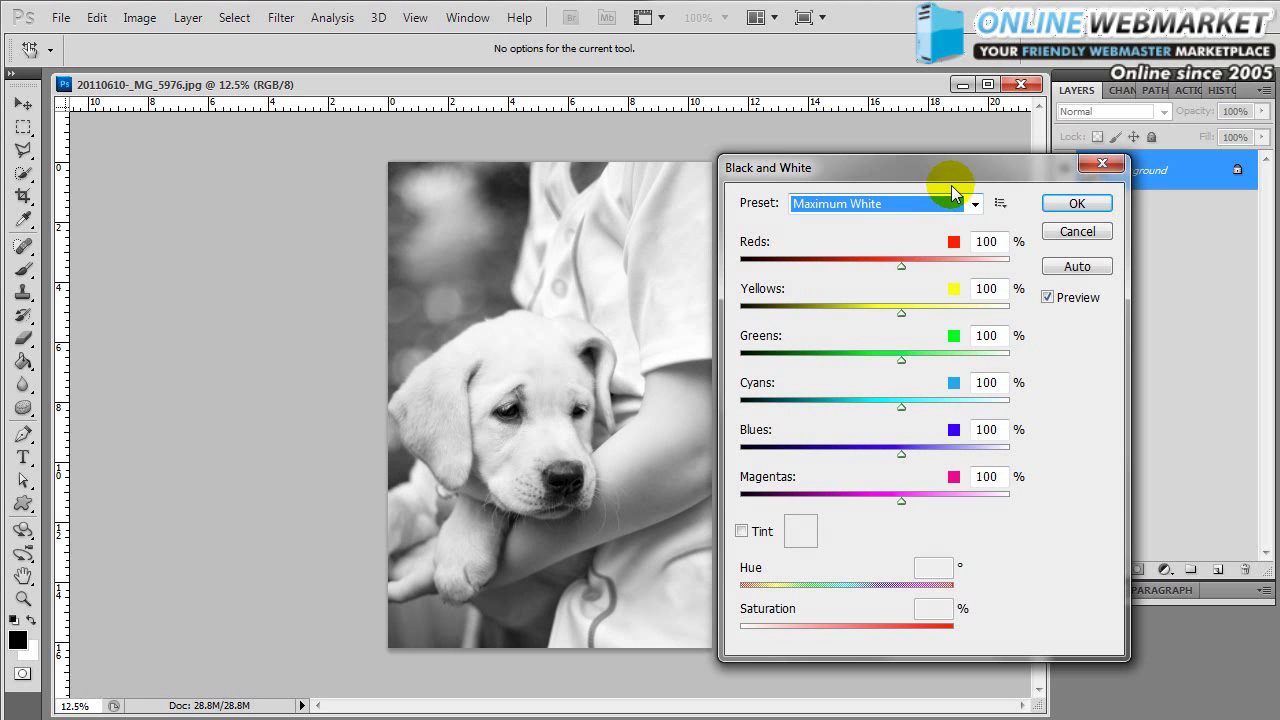
Experiment with the Reds and Yellows sliders while zoomed in on the puppy.
mouse_move(903, 268)
left_mouse_down()
mouse_move(855, 268)
mouse_move(909, 270)
mouse_move(898, 268)
left_mouse_up()
left_click_drag(901, 312, 800, 320)
key("ctrl+plus")
key("ctrl+plus")
key("ctrl+plus")
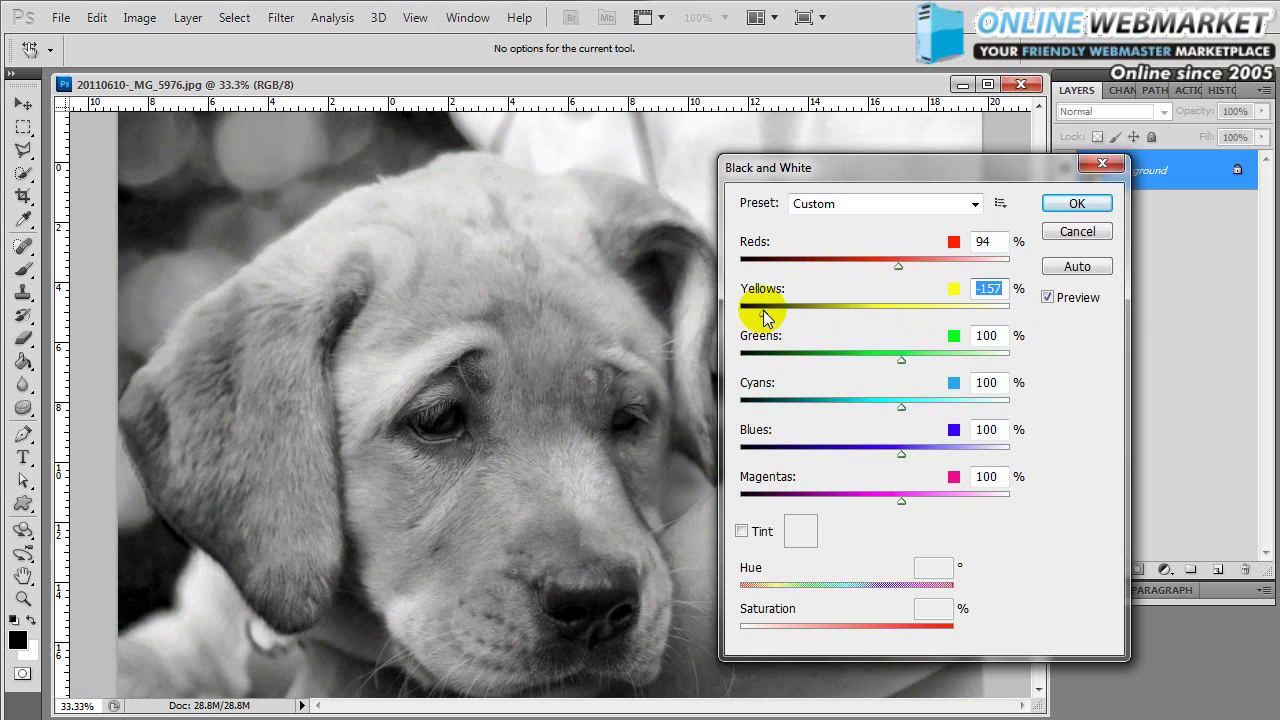
left_click_drag(795, 318, 978, 320)
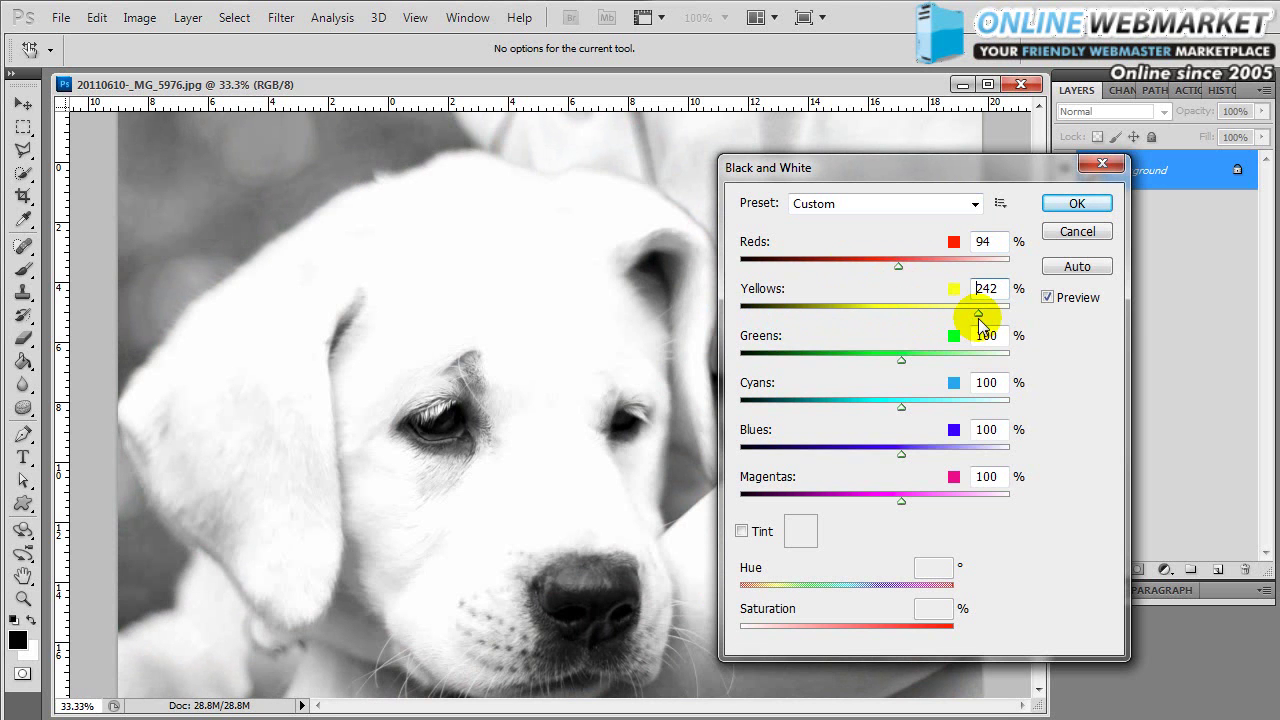
left_click_drag(981, 325, 856, 330)
Try the Default, Green Filter and Blue Filter presets, then set Yellows to 68%.
left_click(860, 205)
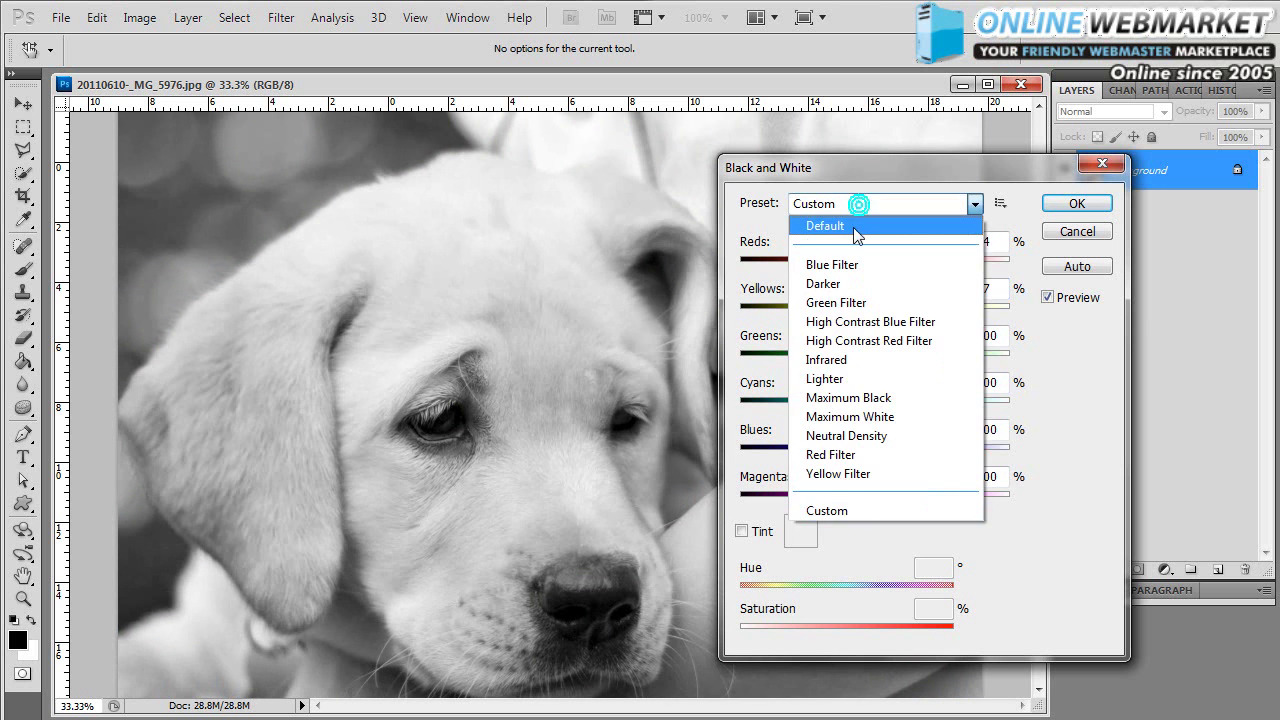
left_click(857, 222)
left_click(877, 204)
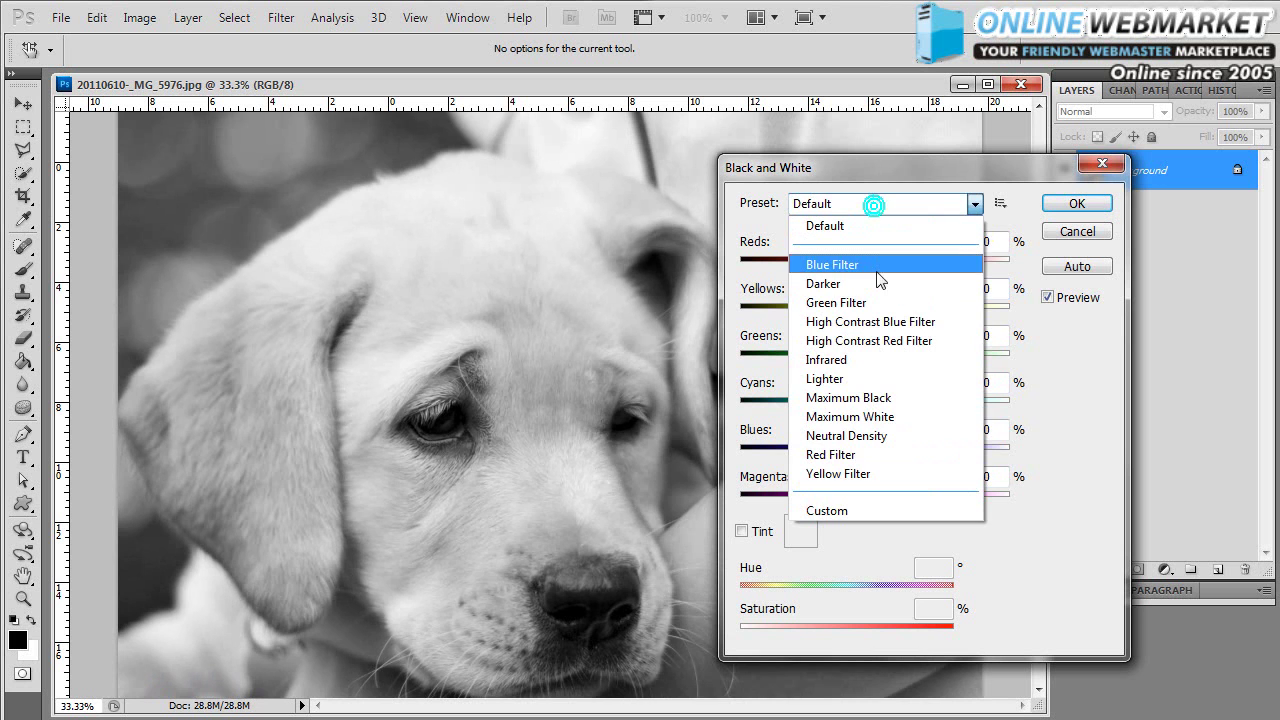
left_click(875, 292)
left_click(858, 204)
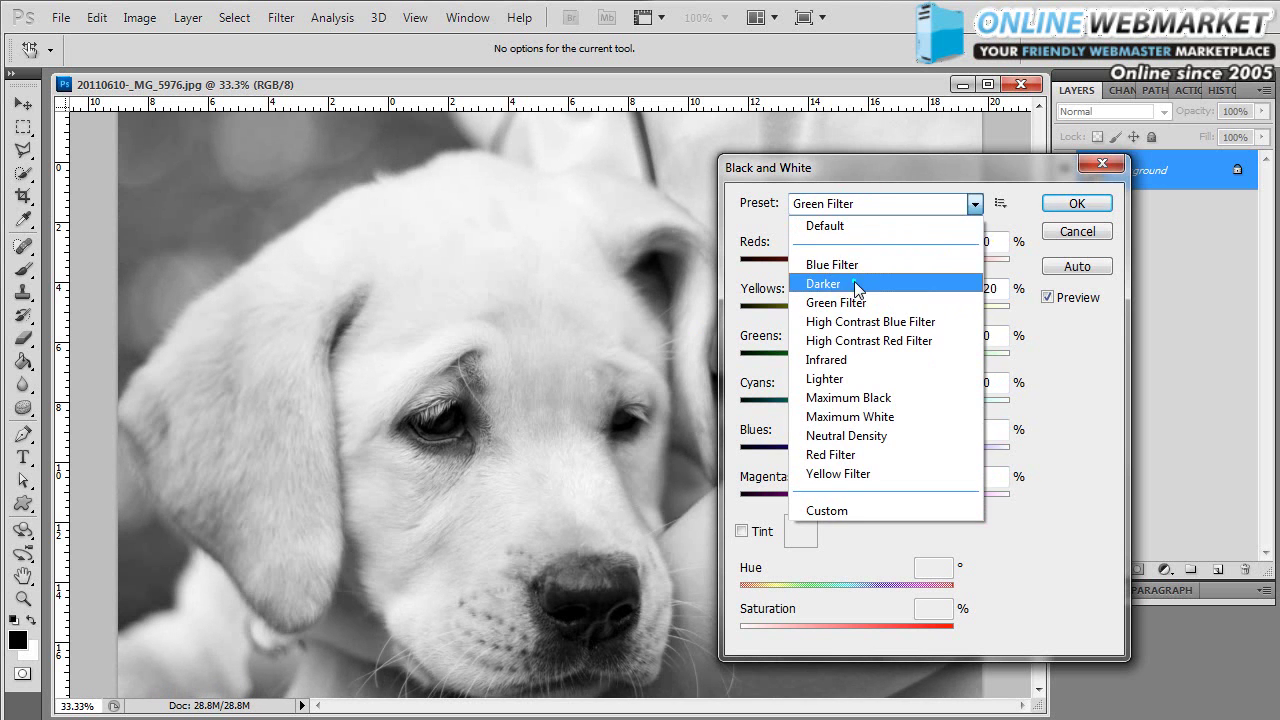
left_click(850, 266)
left_click_drag(848, 313, 885, 316)
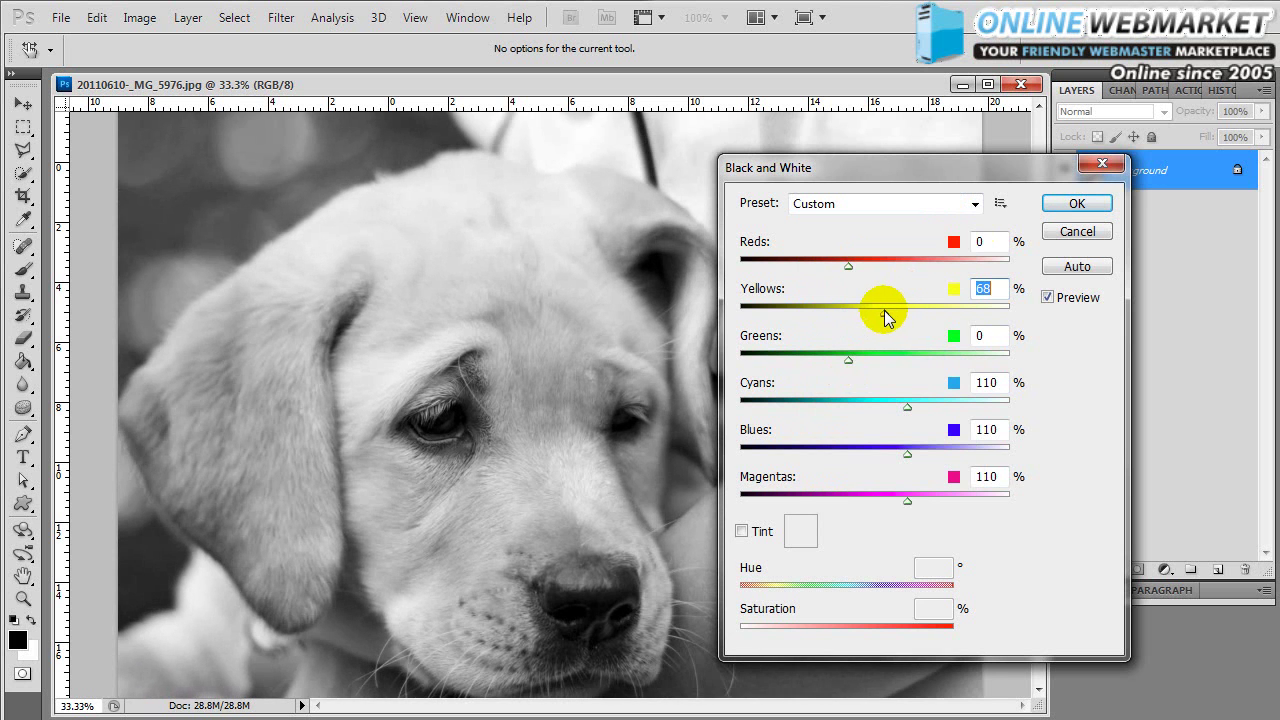
key("ctrl+minus")
key("ctrl+minus")
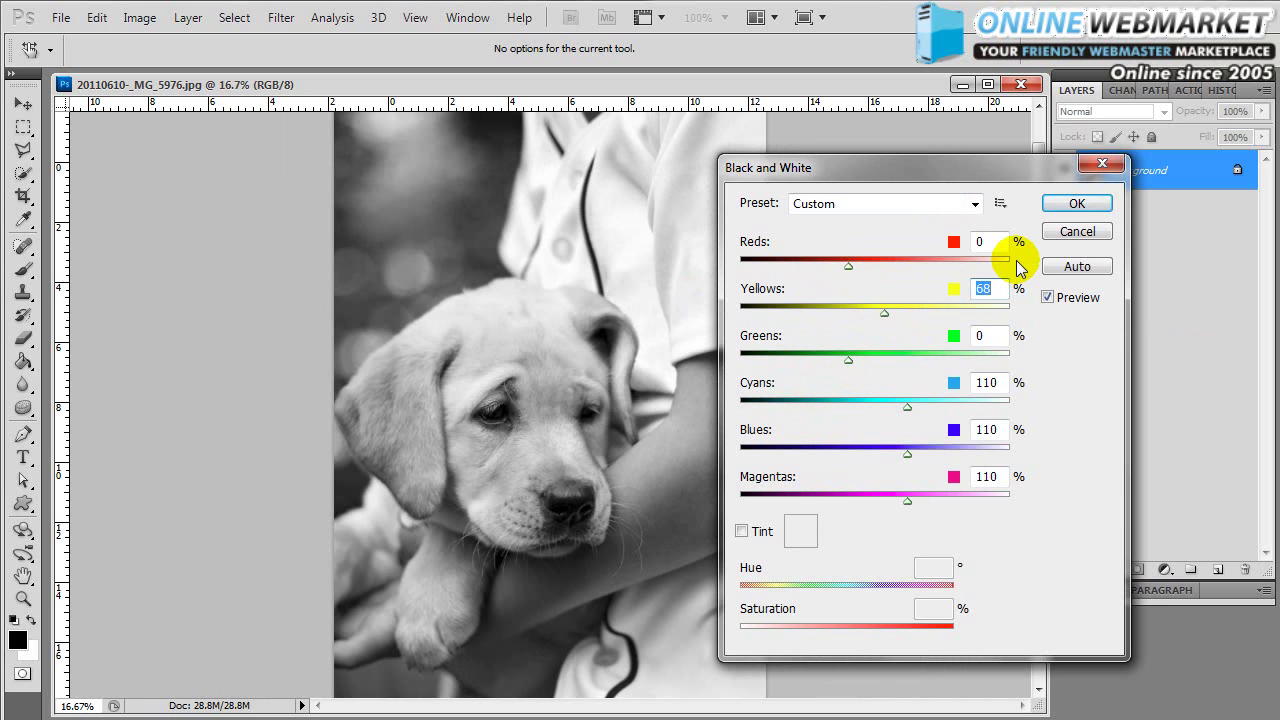
Apply the black-and-white conversion and start a Photo Filter adjustment.
left_click(1074, 205)
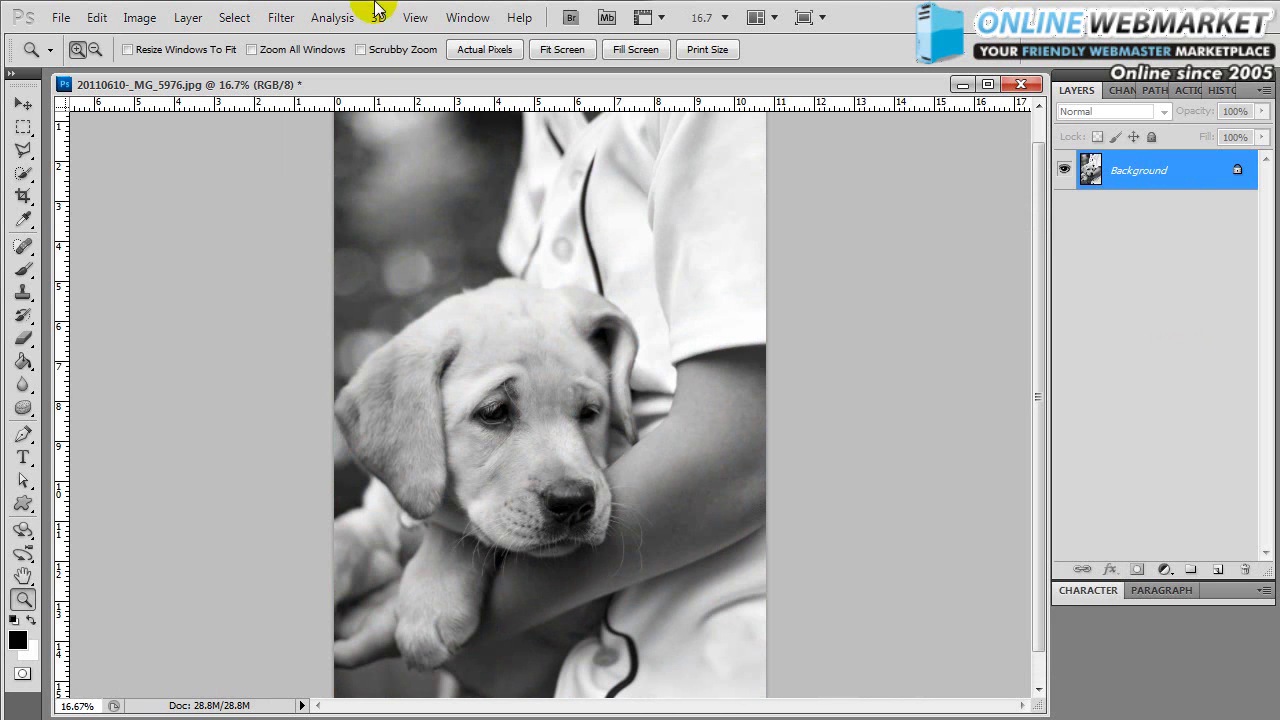
left_click(148, 22)
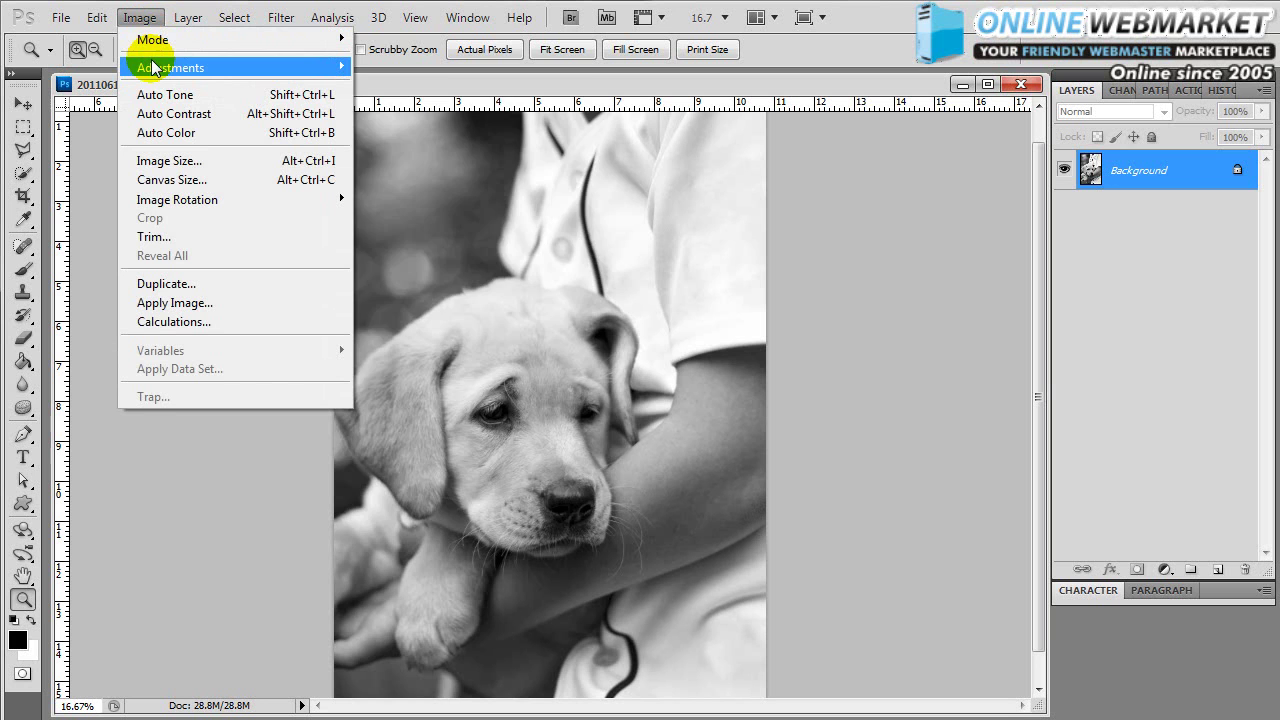
mouse_move(154, 67)
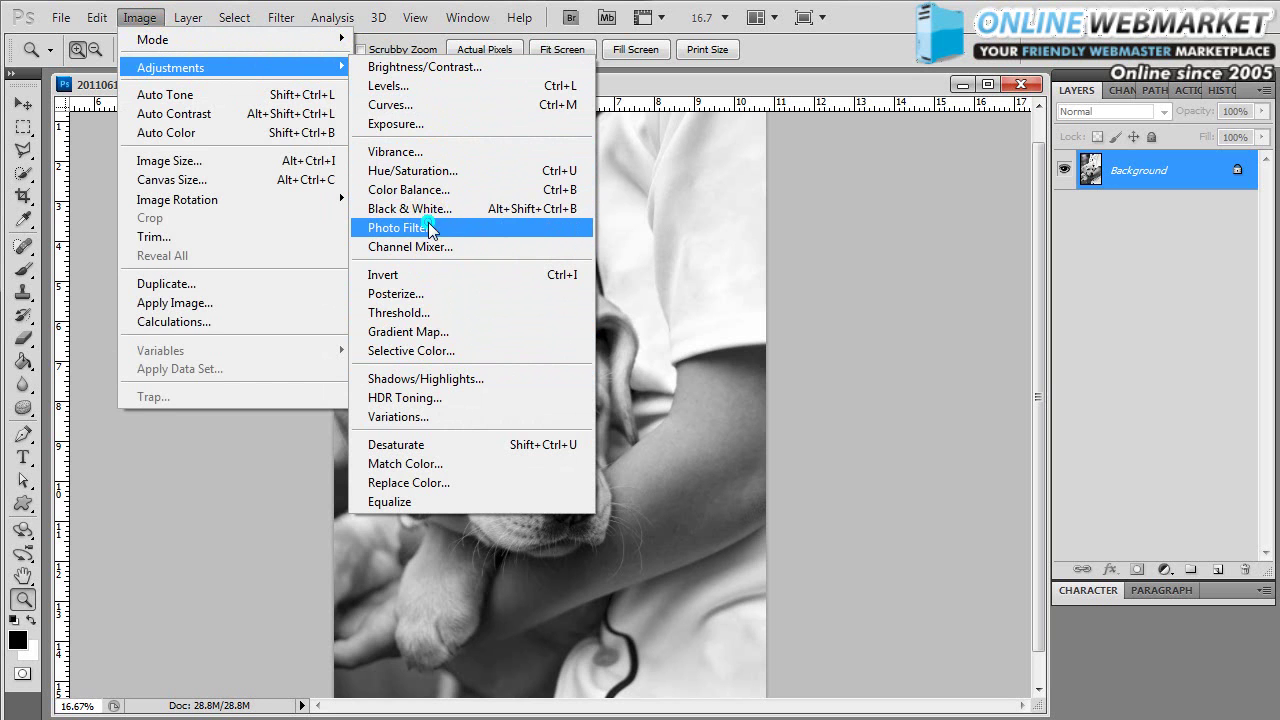
left_click(428, 225)
left_click_drag(591, 224, 886, 236)
Preview Warming (LBA), Cooling (LBB), Green and Deep filters, then settle on Warming Filter (85).
left_click(935, 296)
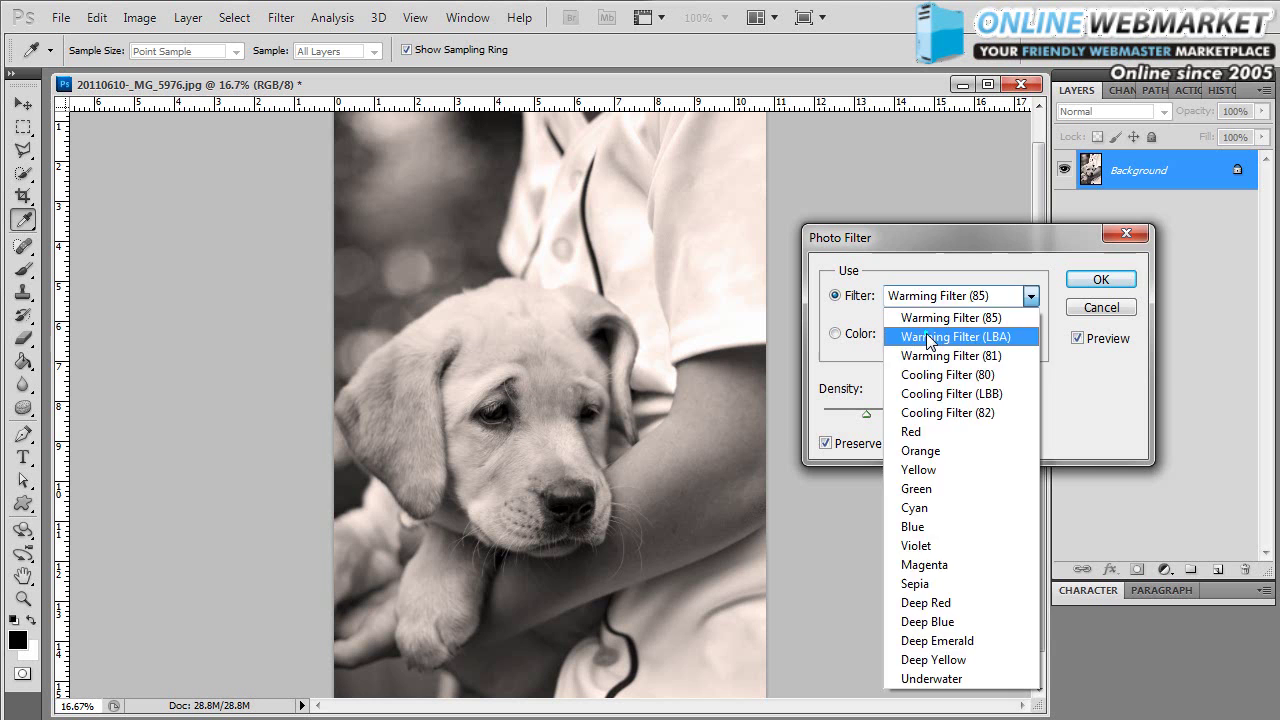
left_click(914, 336)
key("Down")
key("Down")
key("Down")
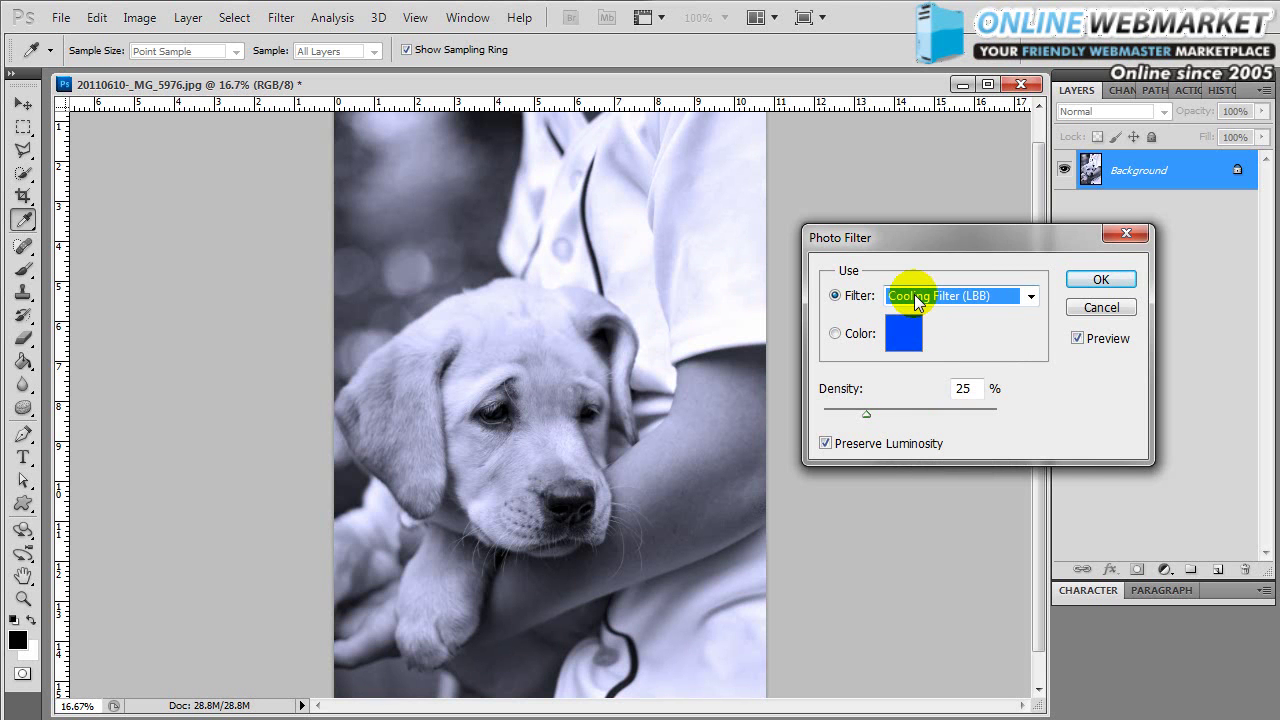
key("Down")
key("Down")
key("Down")
key("Down")
key("Down")
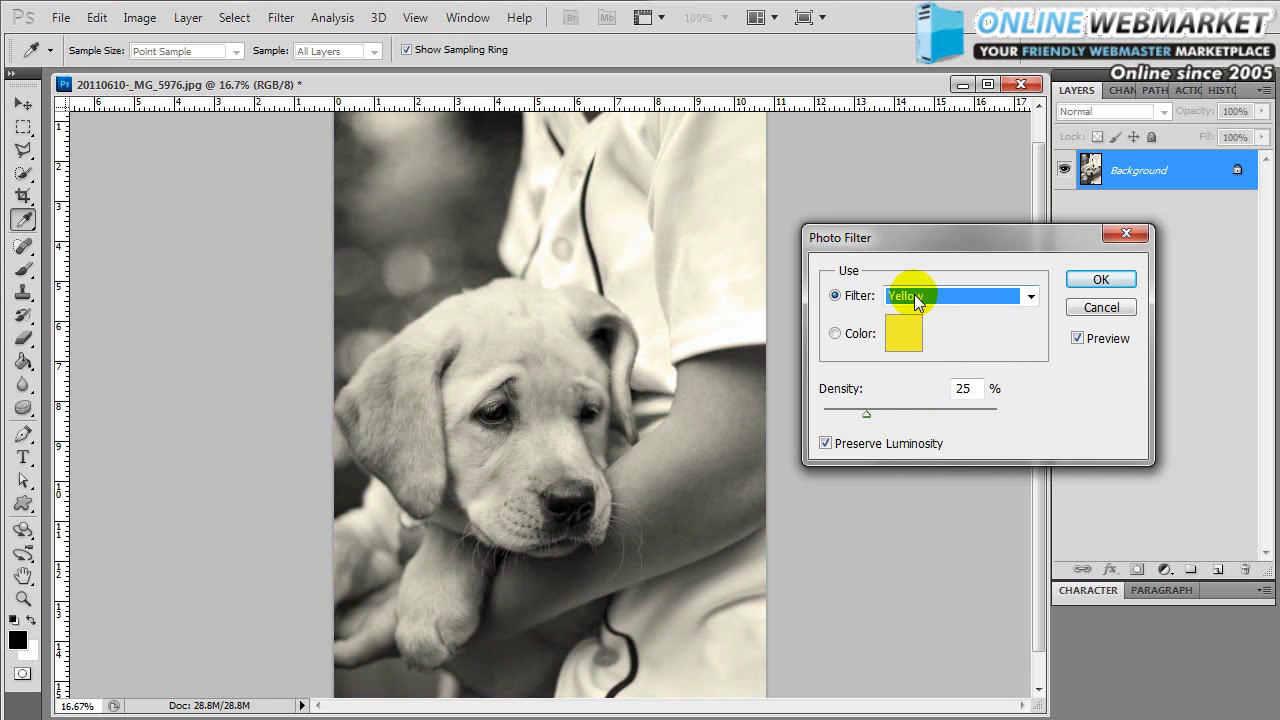
key("Down")
key("Down")
key("Down")
key("Down")
key("Down")
key("Down")
key("Down")
key("Down")
key("Up")
left_click(916, 296)
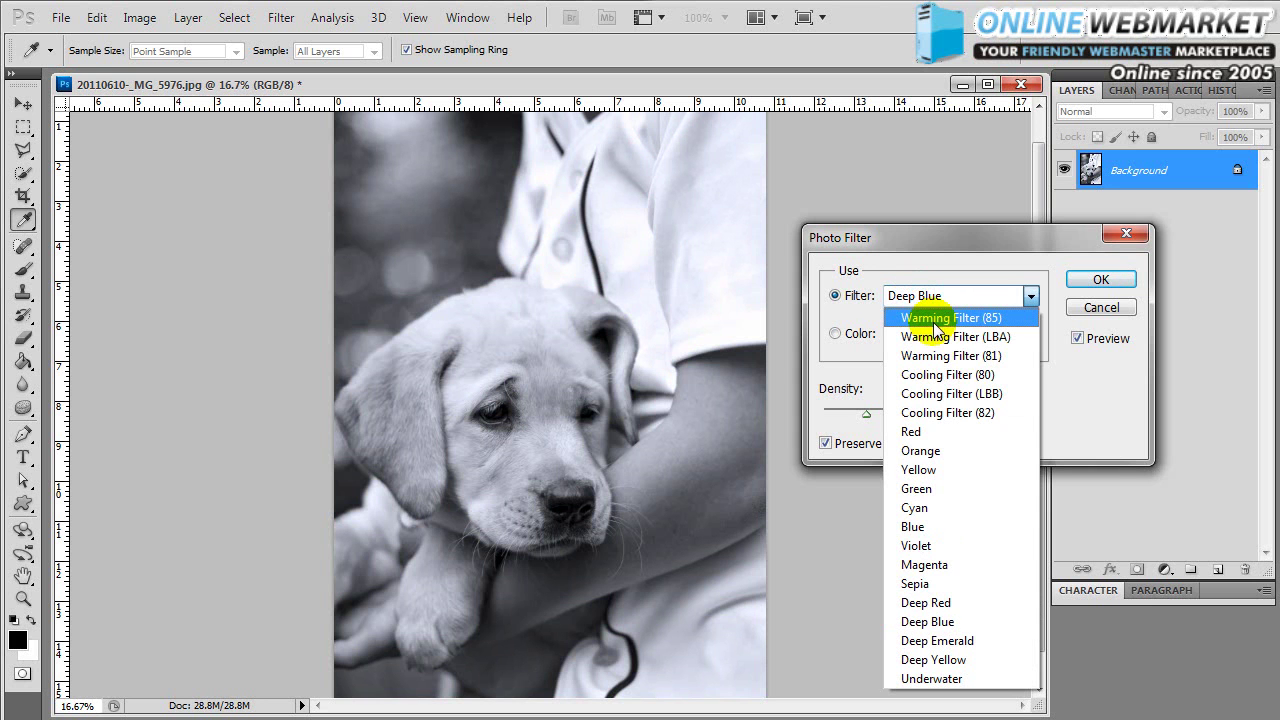
left_click(935, 318)
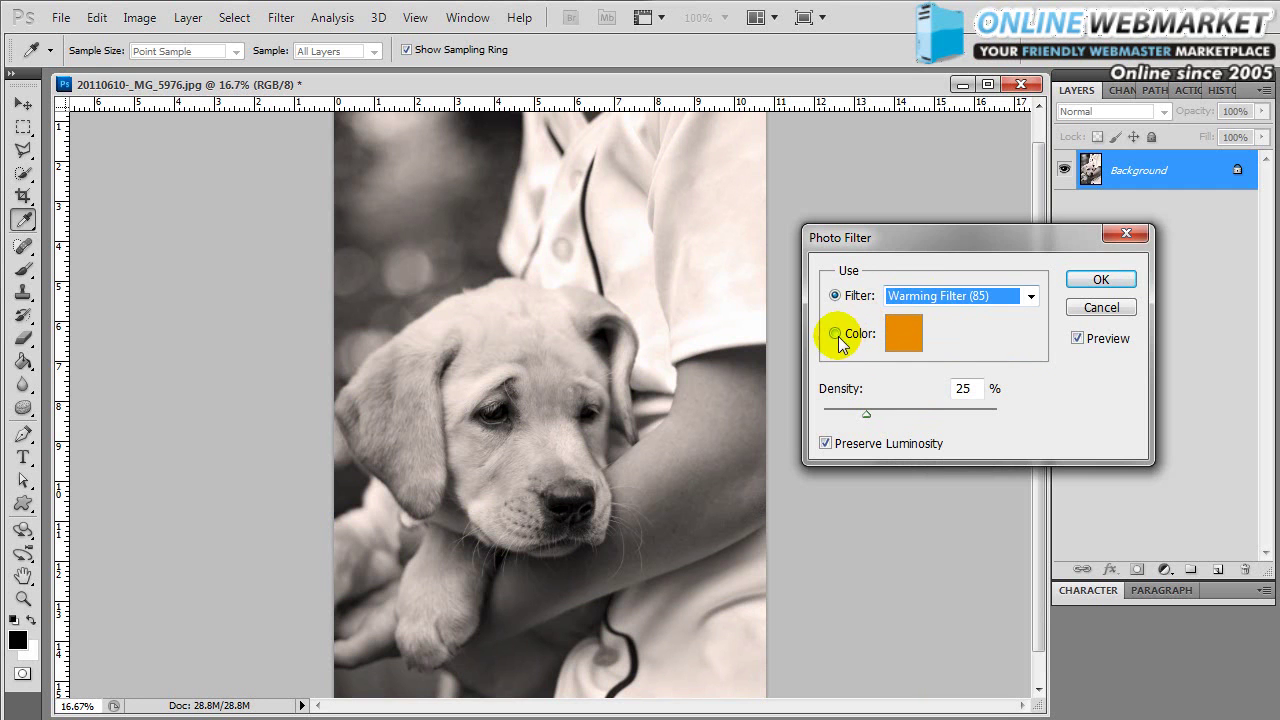
Switch the Photo Filter to a custom Color and nudge density to 29%.
left_click(836, 334)
left_click(900, 332)
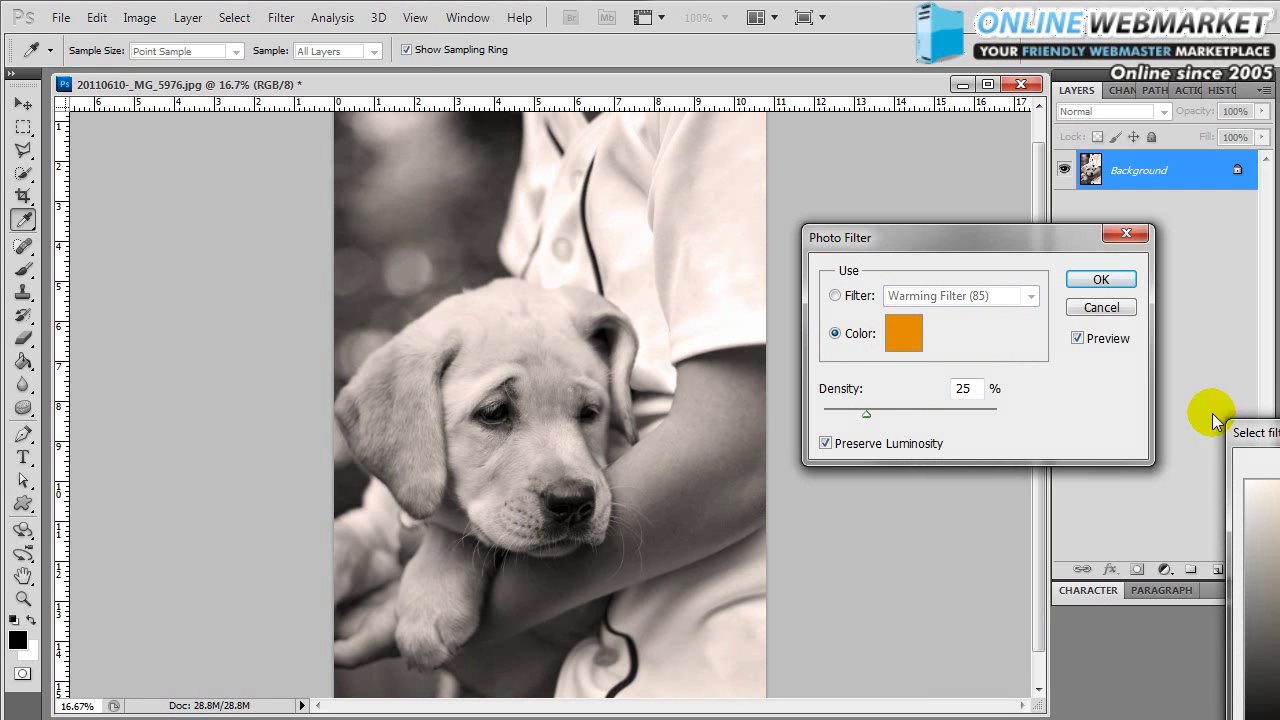
left_click_drag(1279, 446, 661, 381)
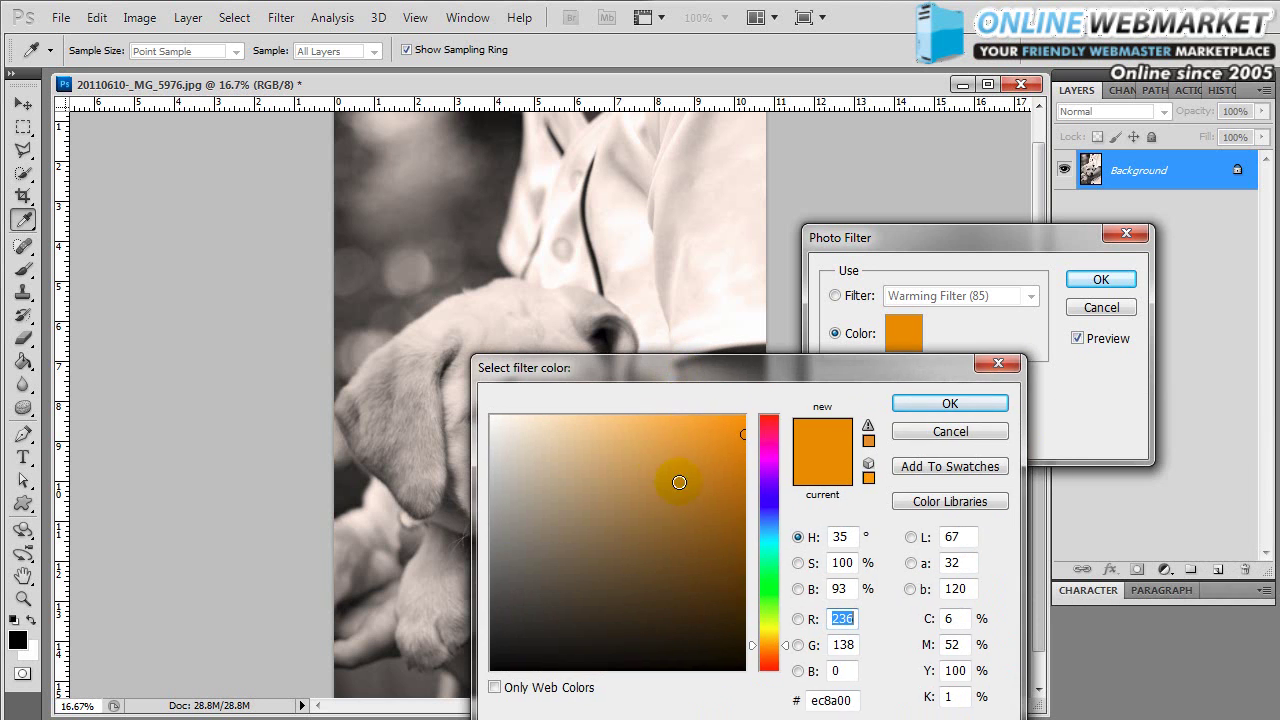
left_click(997, 363)
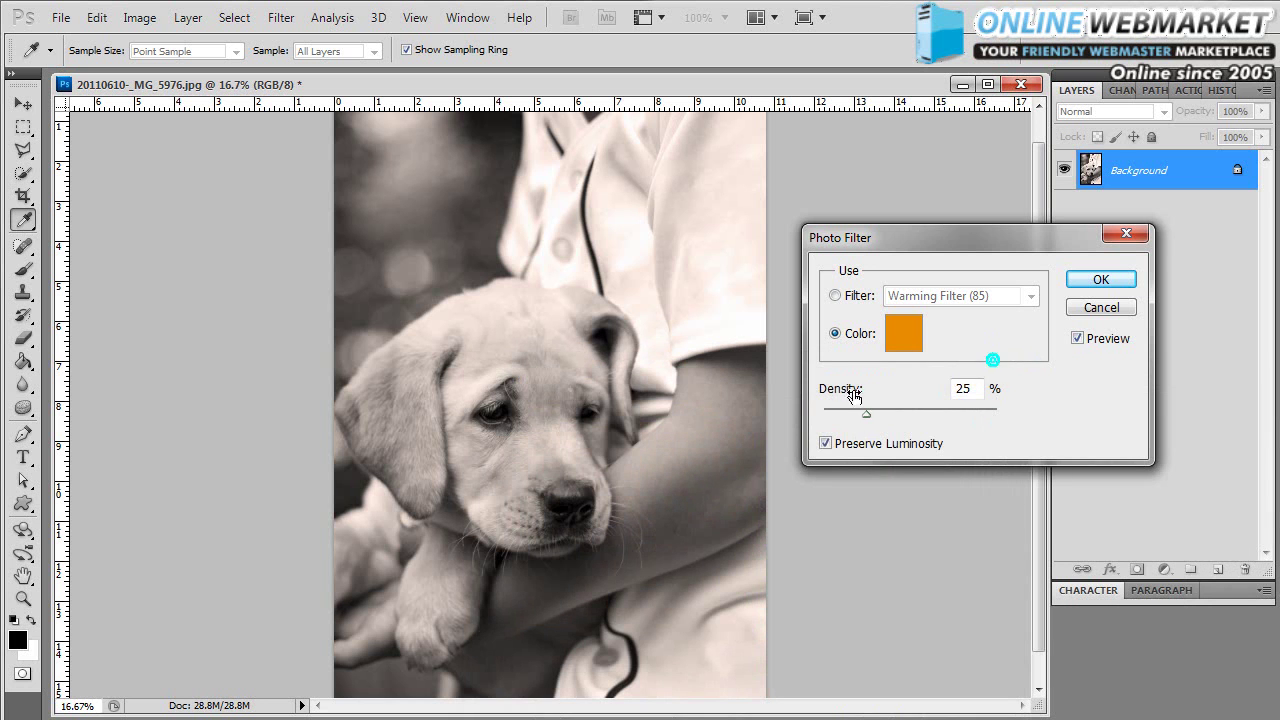
left_click_drag(866, 414, 907, 414)
Pick a mustard-brown filter colour (ac810e) and raise density to 75%.
left_click(897, 333)
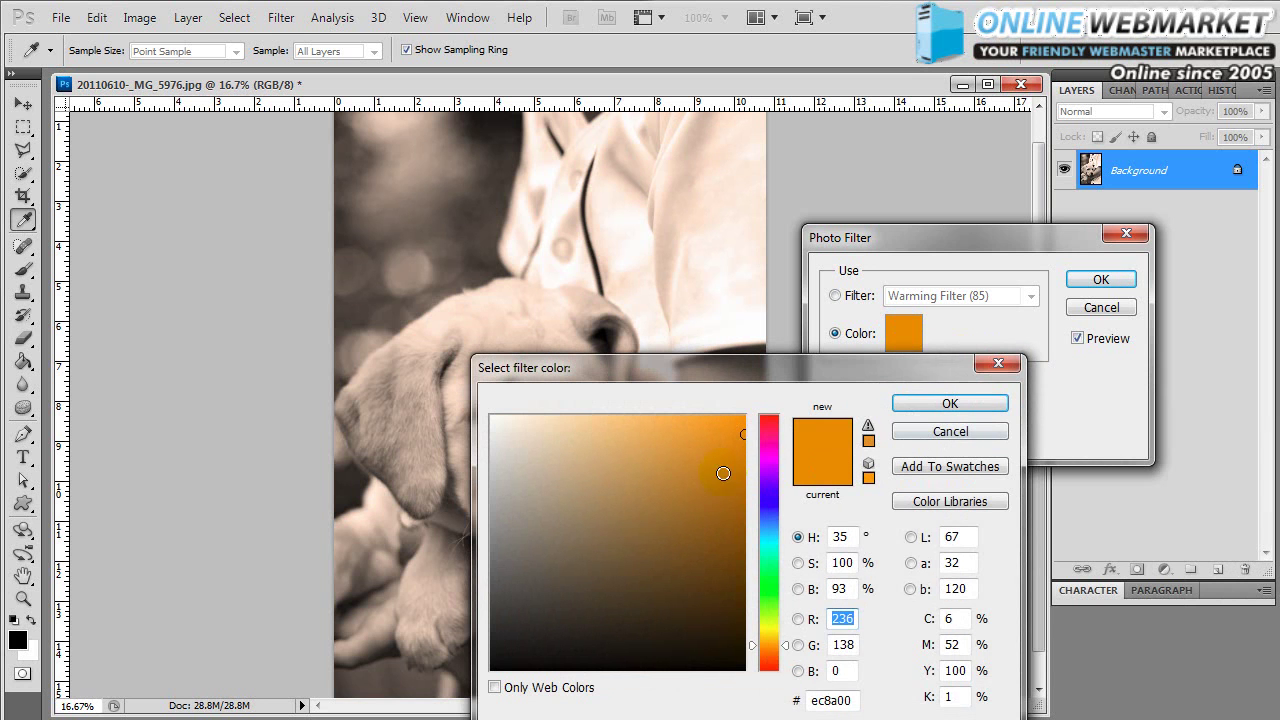
left_click(700, 503)
mouse_move(718, 497)
left_mouse_down()
mouse_move(755, 528)
mouse_move(720, 491)
mouse_move(677, 500)
mouse_move(730, 516)
left_mouse_up()
left_click(776, 655)
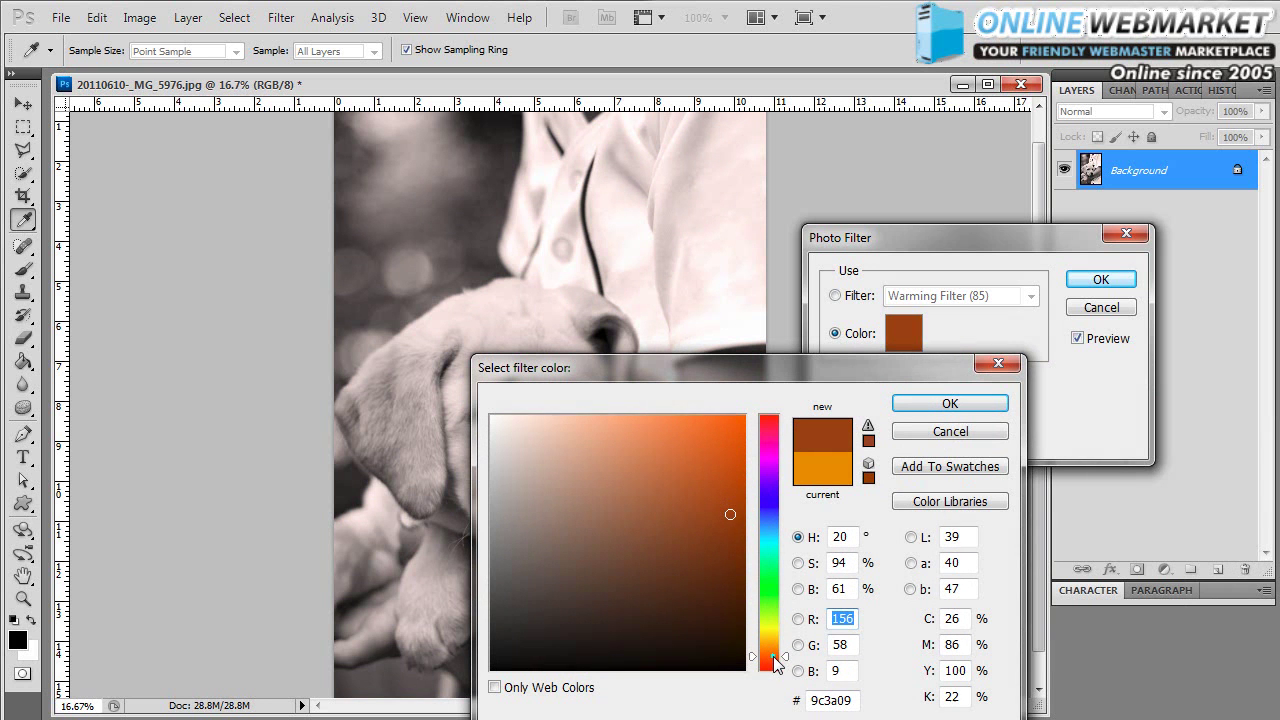
mouse_move(714, 488)
left_mouse_down()
mouse_move(735, 447)
mouse_move(723, 482)
mouse_move(737, 502)
left_mouse_up()
left_click(772, 639)
left_click(920, 401)
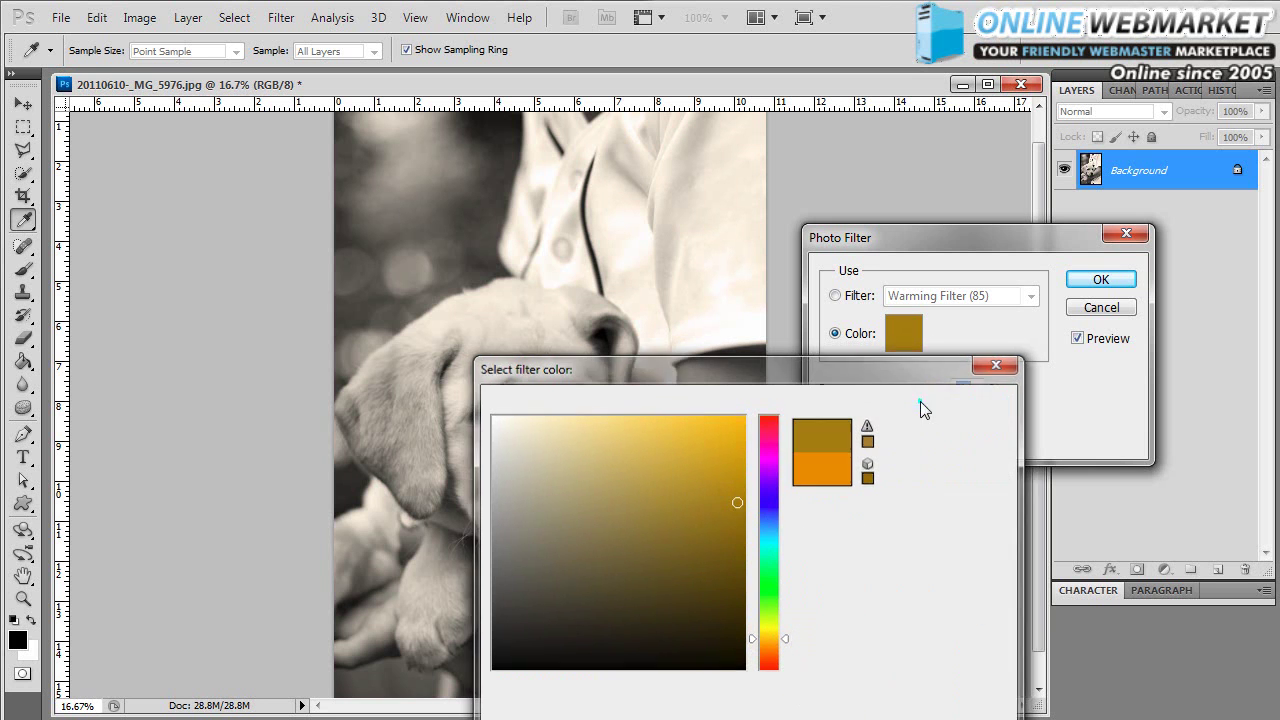
left_click_drag(848, 425, 953, 420)
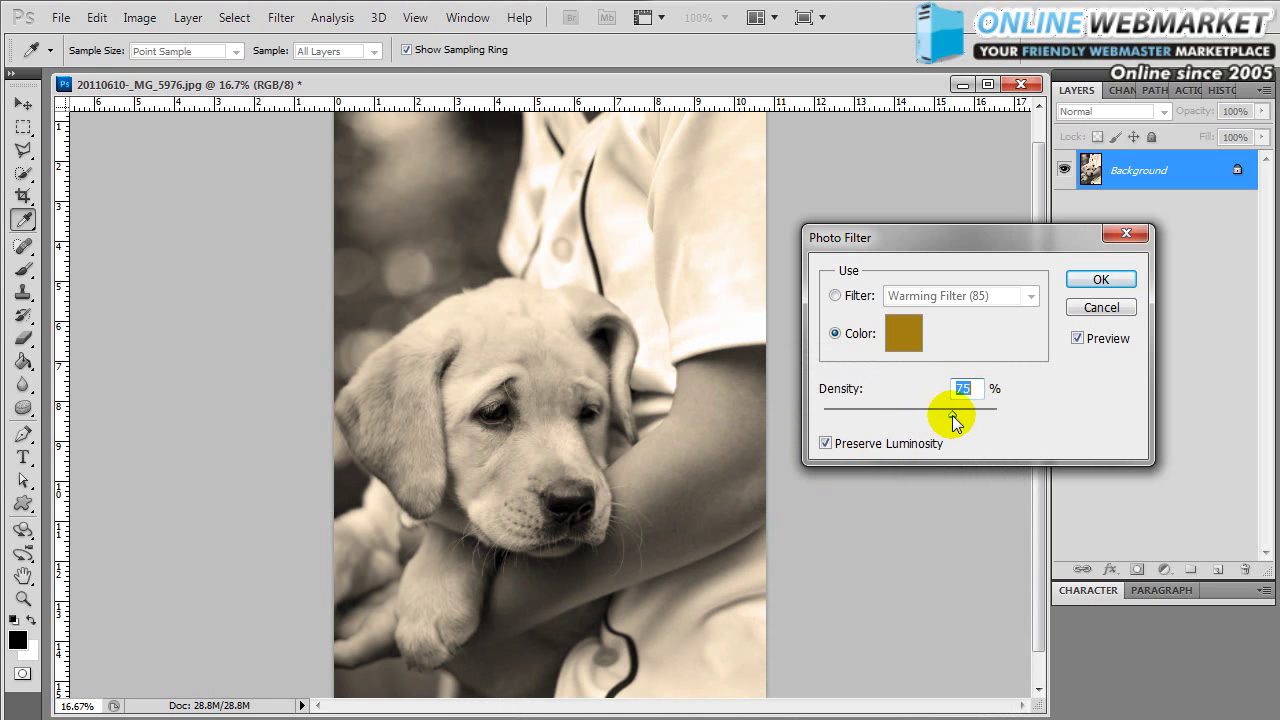
left_click(1080, 278)
key("z")
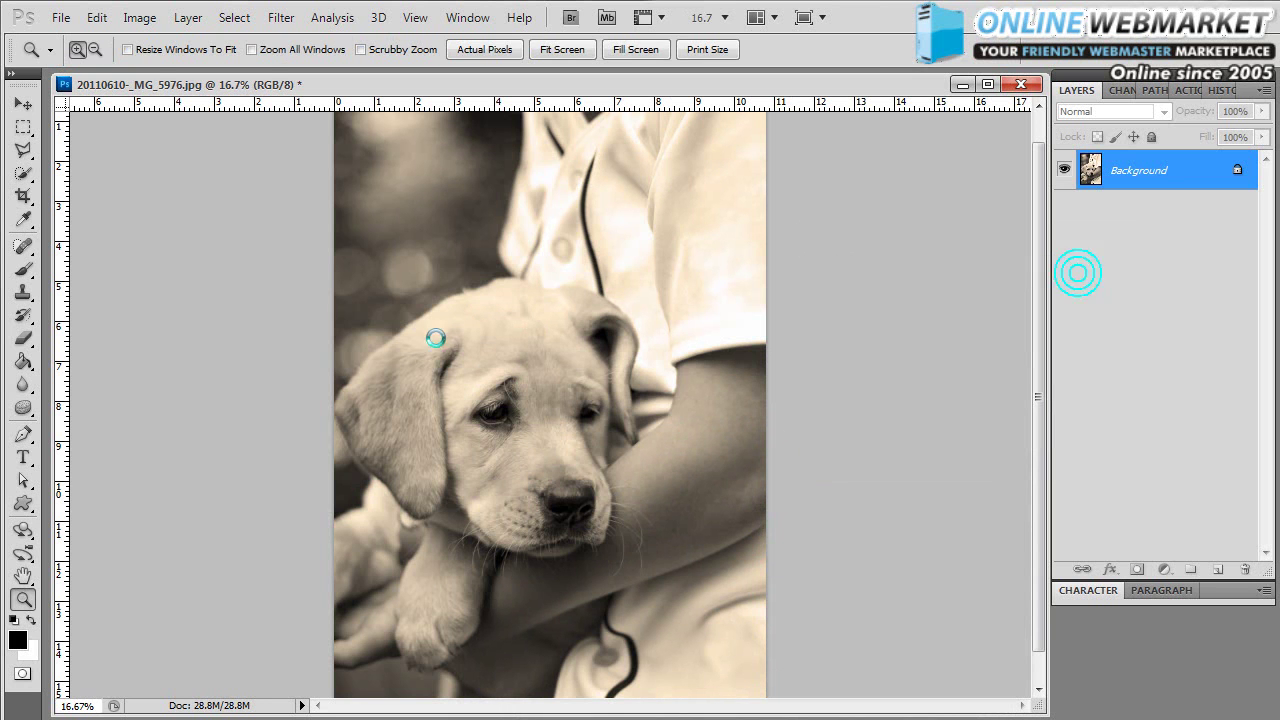